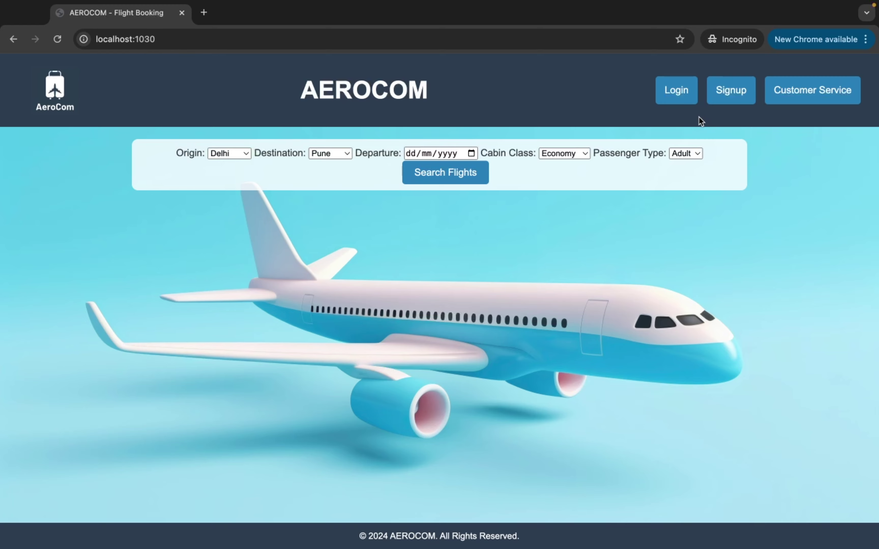
# Browse the Login, Signup and Customer Service pages, then return to the home page
pyautogui.click(679, 99)
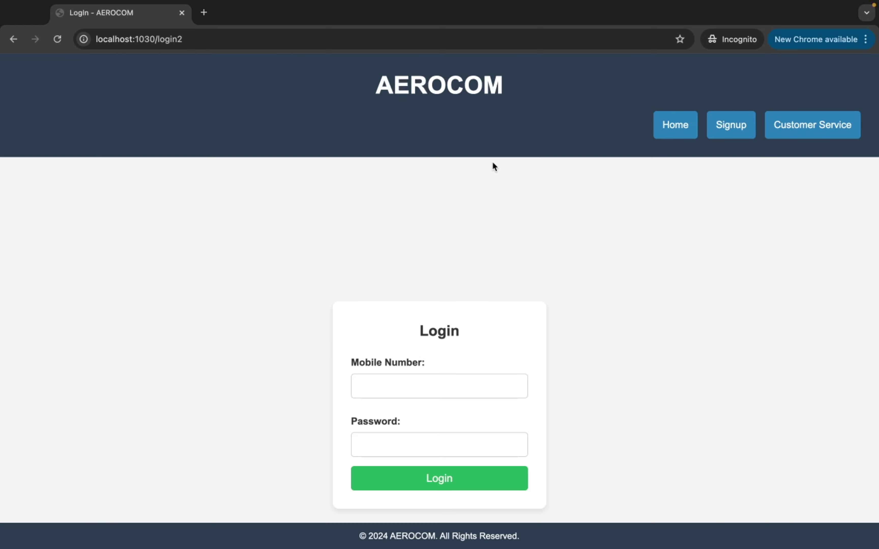
pyautogui.click(736, 135)
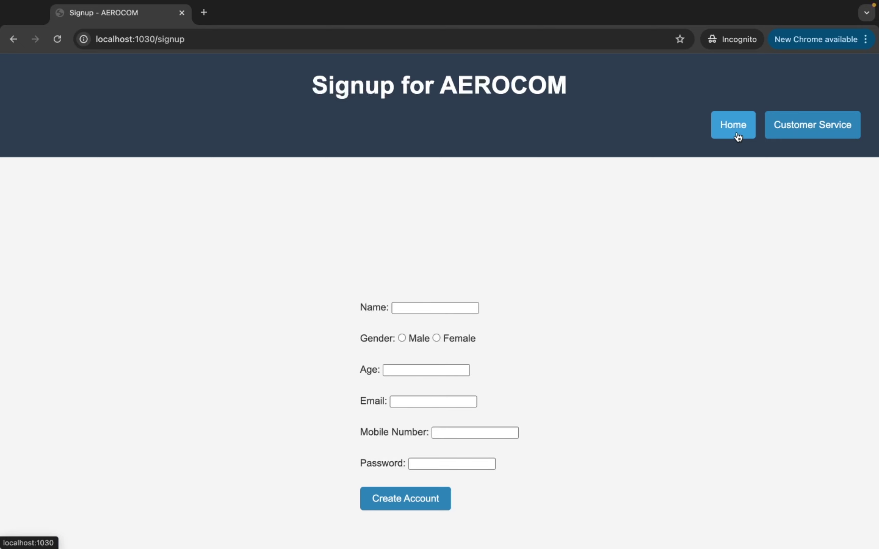
pyautogui.click(789, 131)
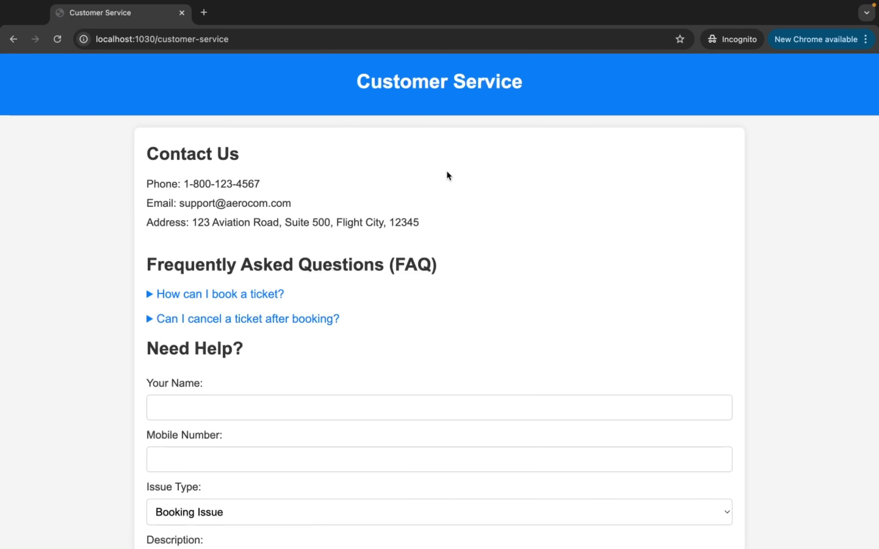
pyautogui.click(13, 39)
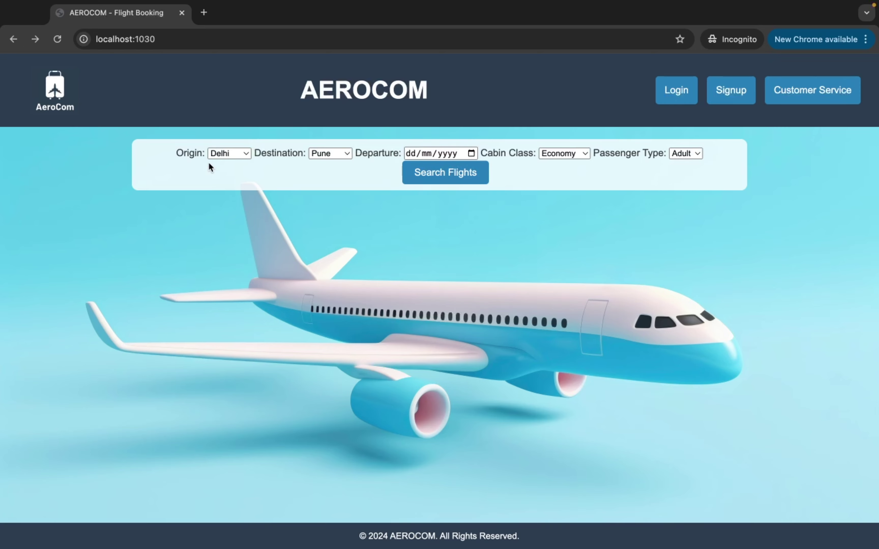
# Preview the origin, destination, date, cabin class and passenger type choices without changing them
pyautogui.click(220, 153)
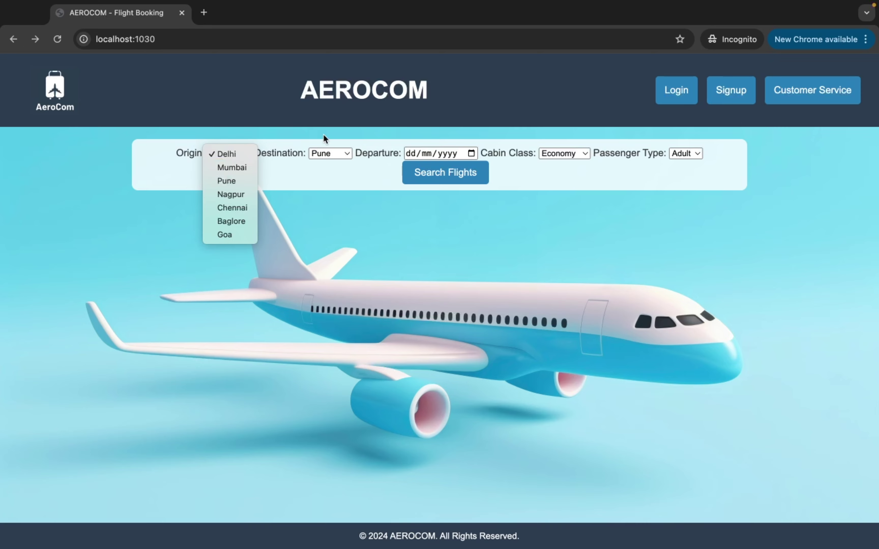
pyautogui.click(348, 154)
pyautogui.click(341, 154)
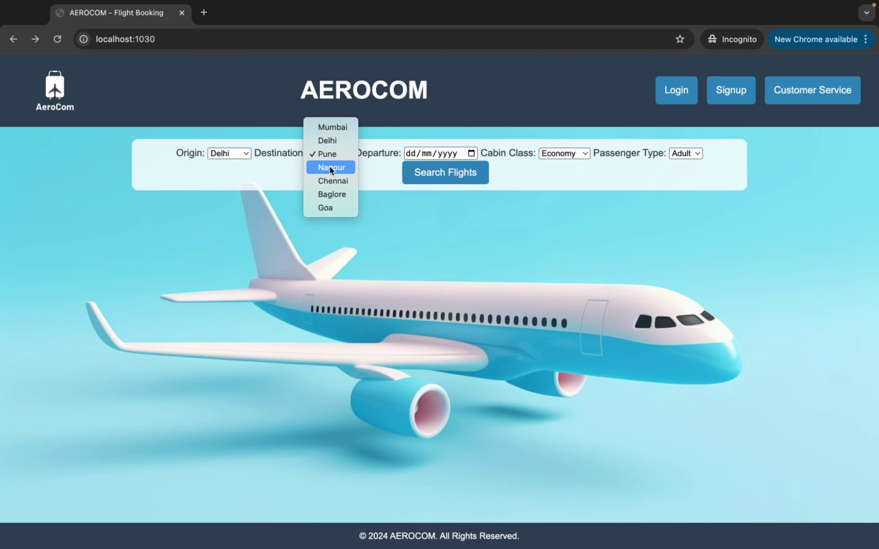
pyautogui.click(269, 165)
pyautogui.click(471, 154)
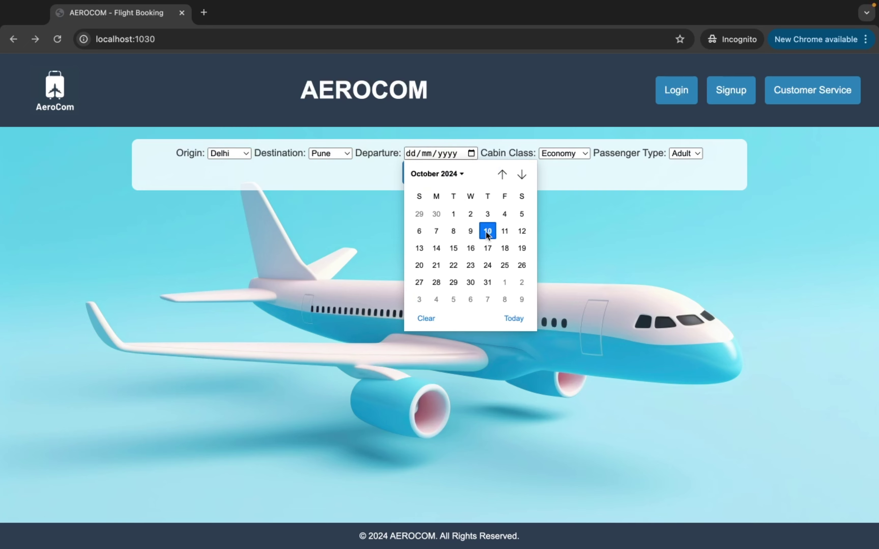
pyautogui.click(564, 185)
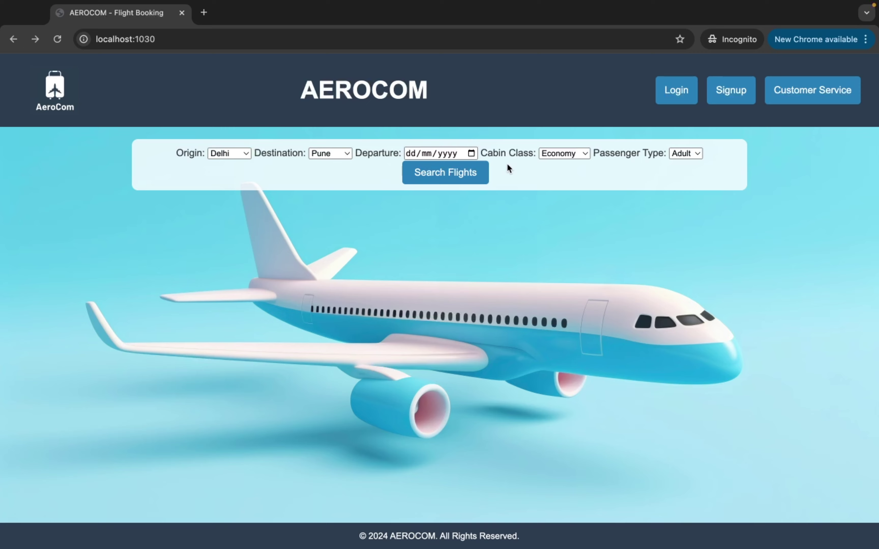
pyautogui.click(580, 156)
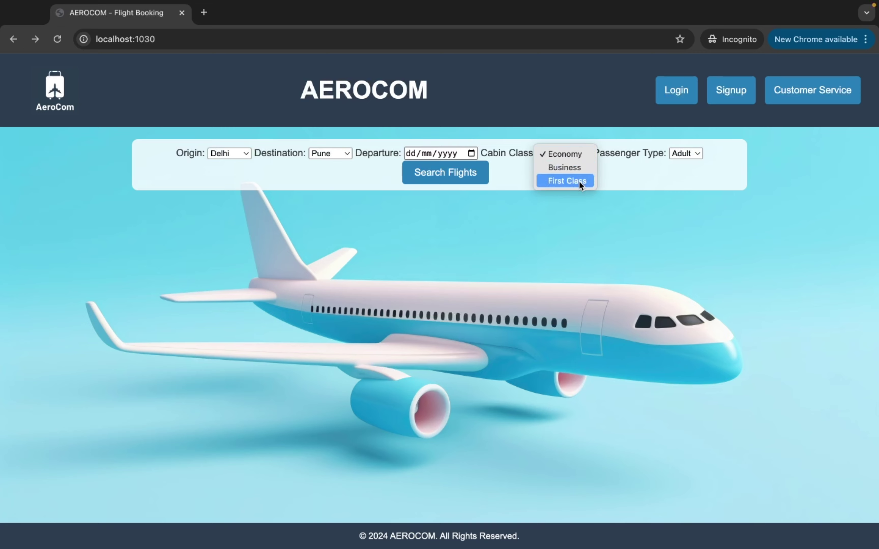
pyautogui.click(638, 167)
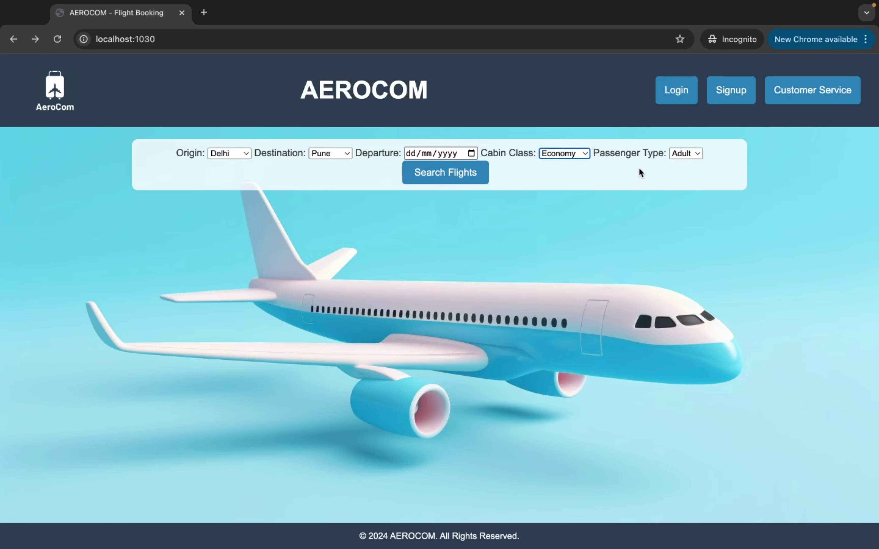
pyautogui.click(686, 154)
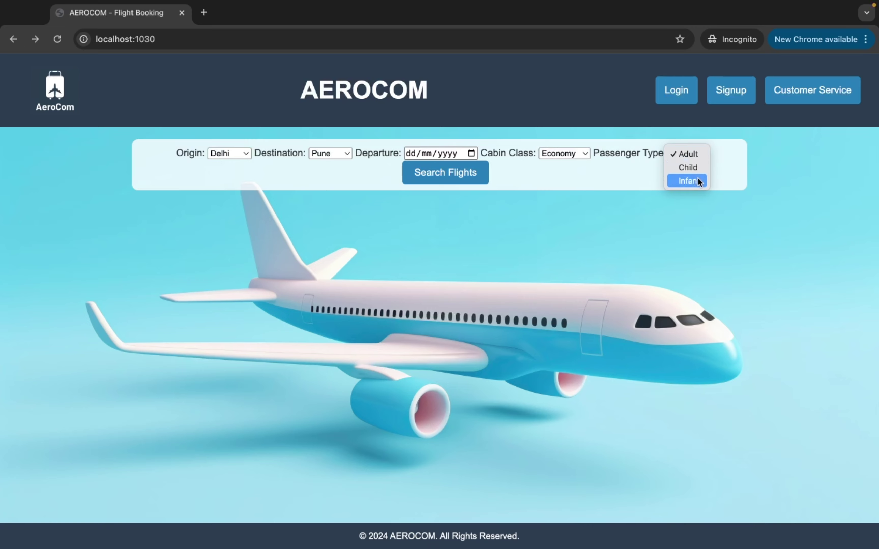
pyautogui.click(612, 186)
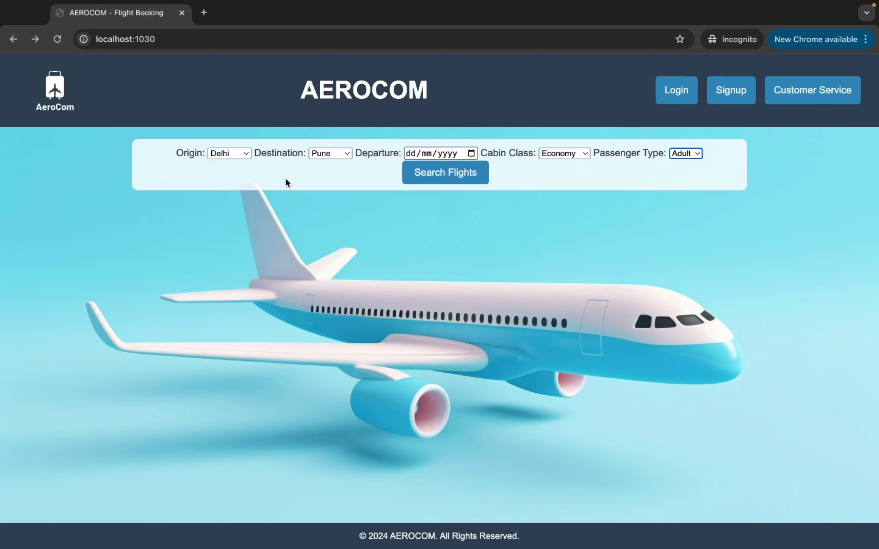
# Keep Delhi as origin, choose Mumbai as destination, and set departure date 01/01/2024
pyautogui.click(239, 155)
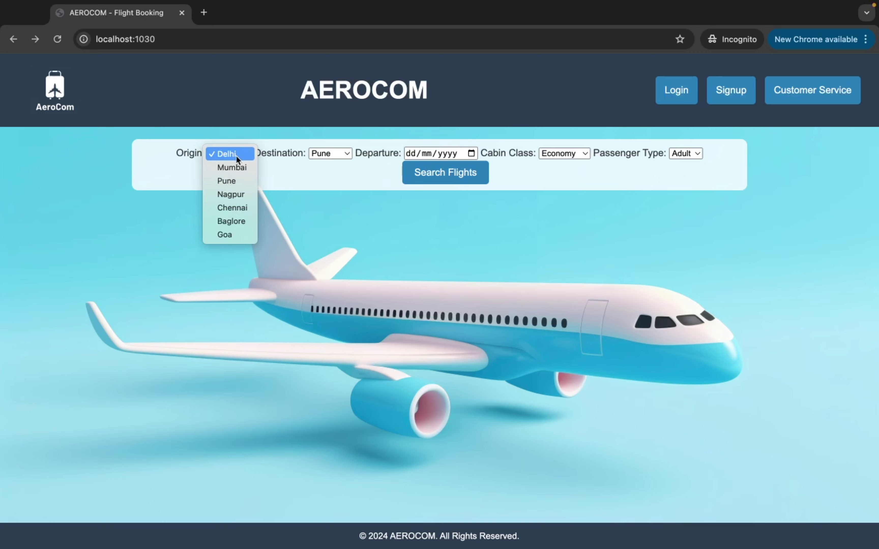
pyautogui.click(236, 156)
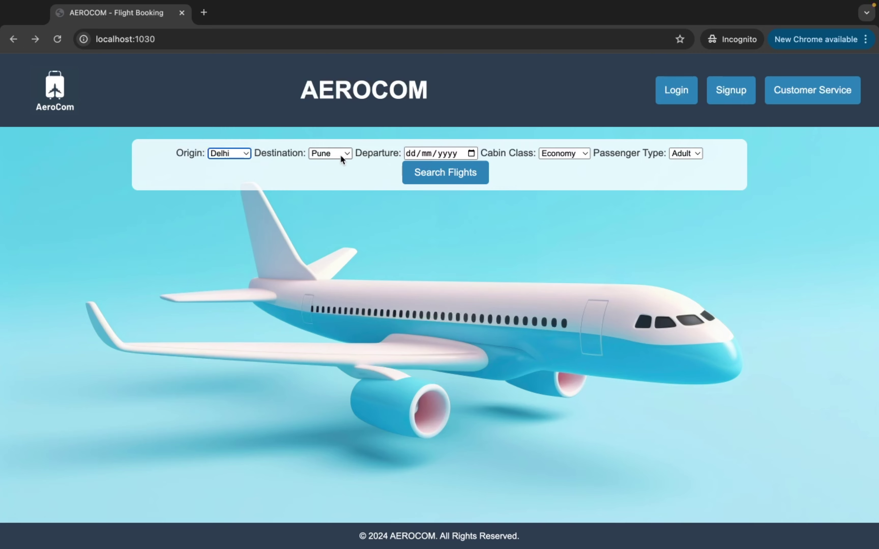
pyautogui.click(340, 154)
pyautogui.click(337, 130)
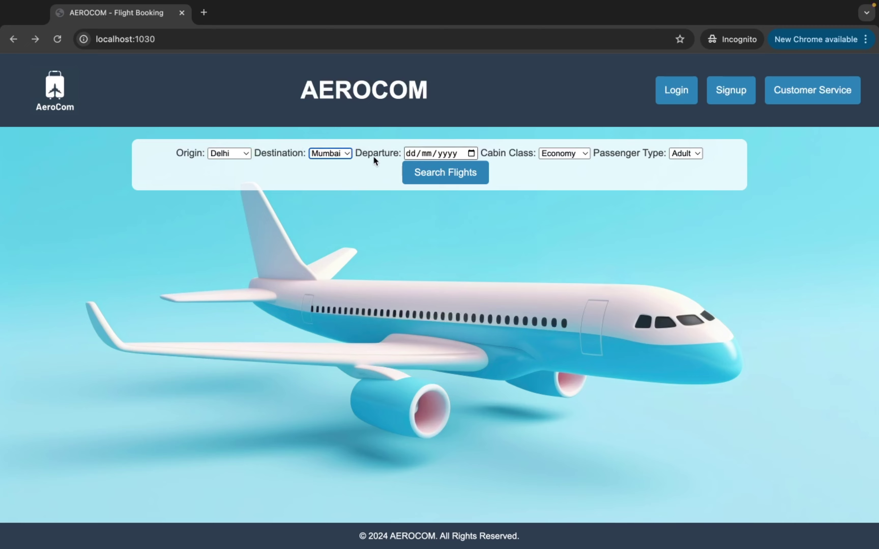
pyautogui.click(471, 153)
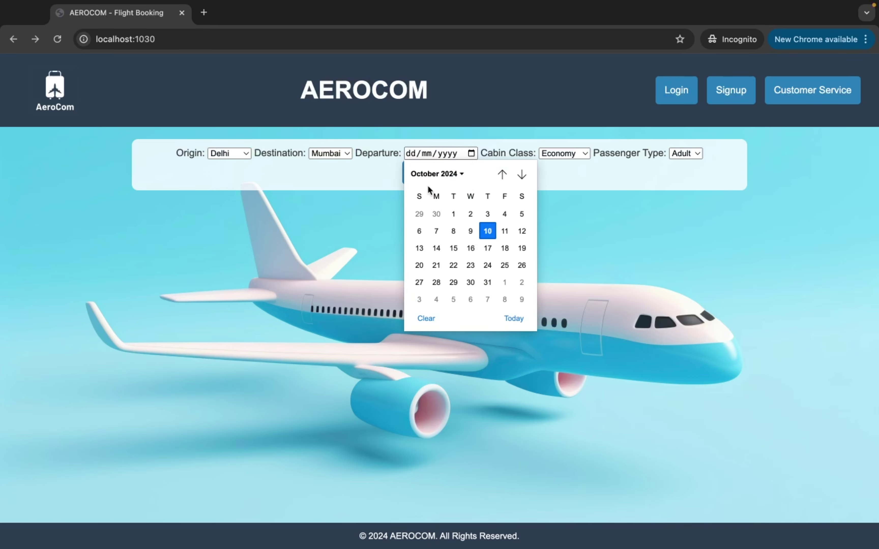
pyautogui.click(429, 176)
pyautogui.click(427, 216)
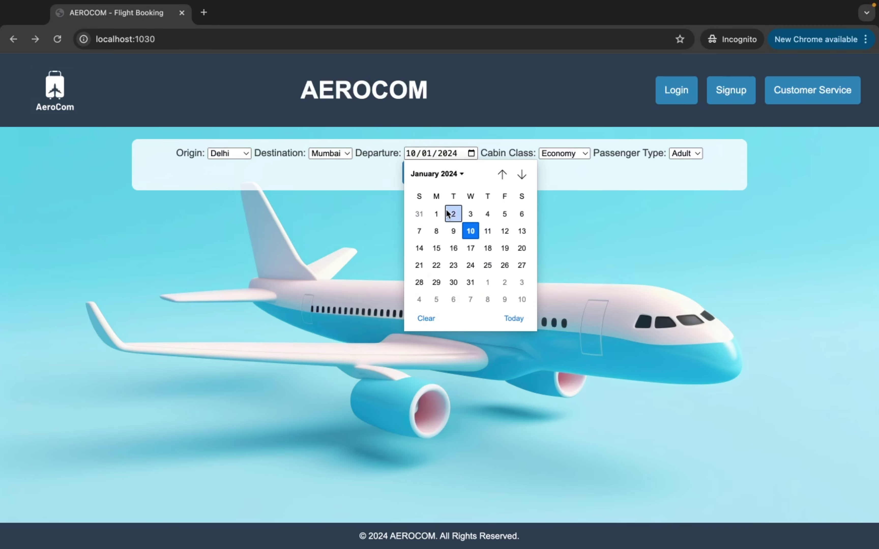
pyautogui.click(441, 218)
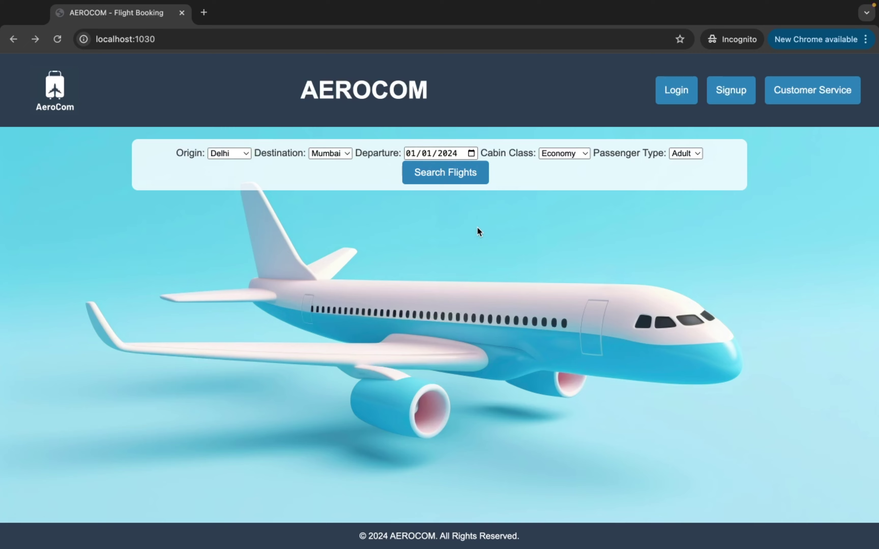
# Choose First Class cabin and keep Adult as the passenger type
pyautogui.click(559, 153)
pyautogui.click(568, 181)
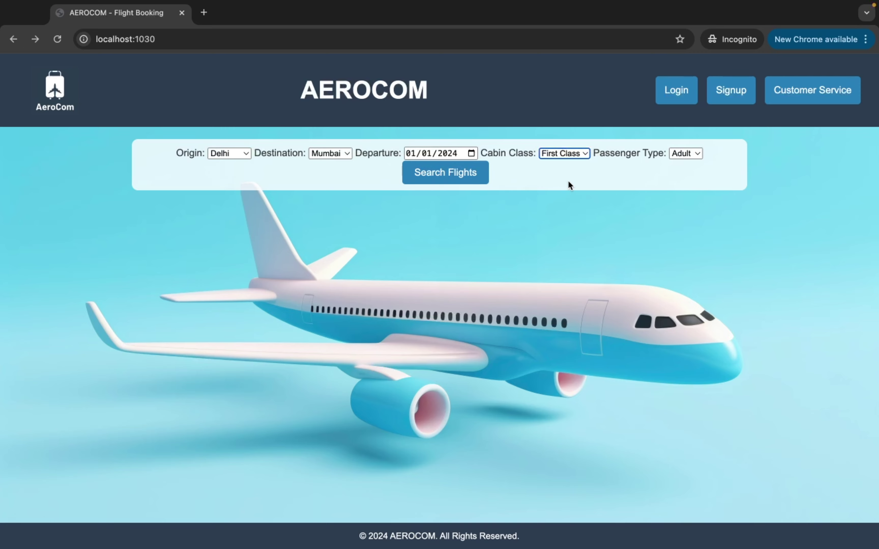
pyautogui.click(677, 153)
pyautogui.click(685, 156)
# Search the Delhi–Mumbai flights and highlight DL123 and its 8700.0 price in the results
pyautogui.click(473, 177)
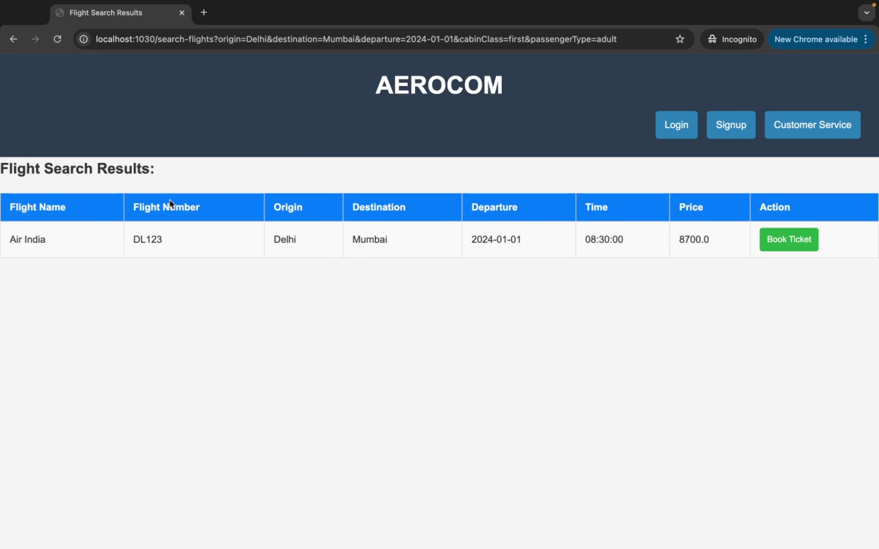
pyautogui.moveTo(165, 241); pyautogui.dragTo(136, 238)
pyautogui.moveTo(680, 241); pyautogui.dragTo(707, 242)
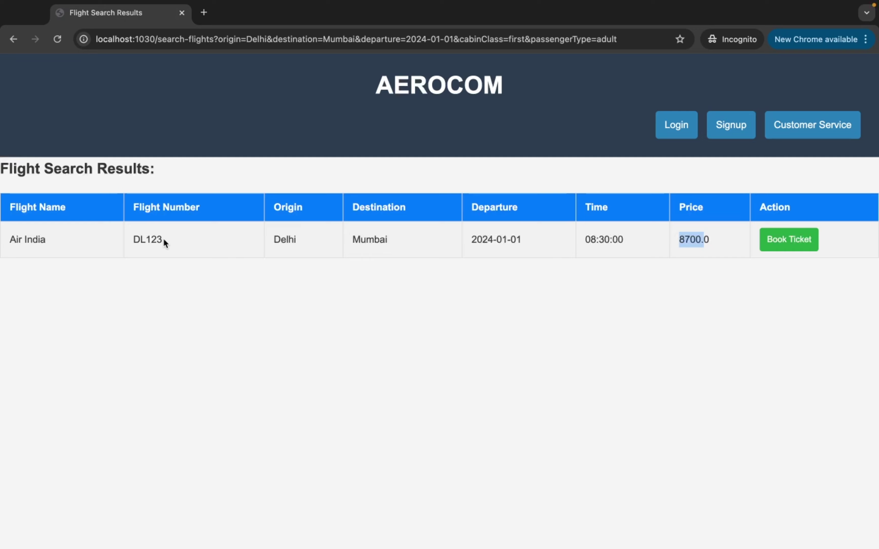
# Try booking DL123, then go from the login page to the Signup form
pyautogui.click(785, 246)
pyautogui.scroll(-3, 681, 341)
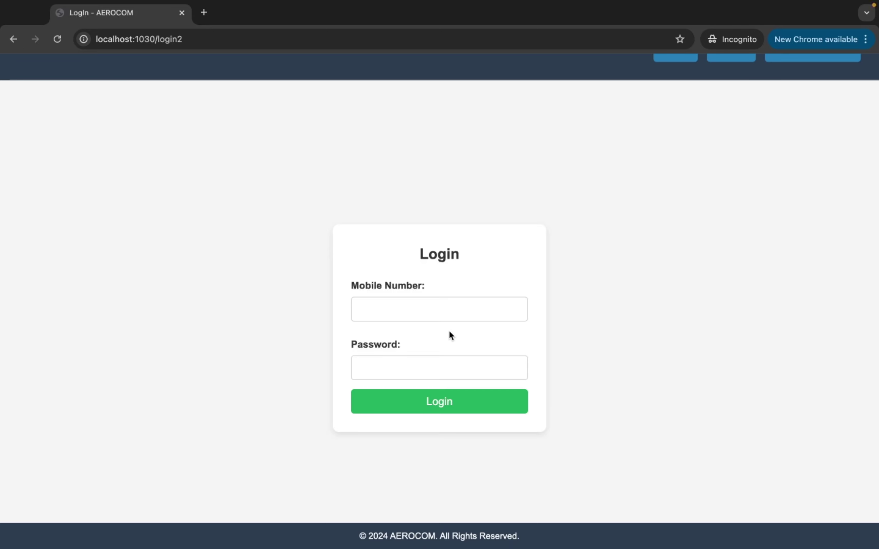
pyautogui.scroll(2, 587, 336)
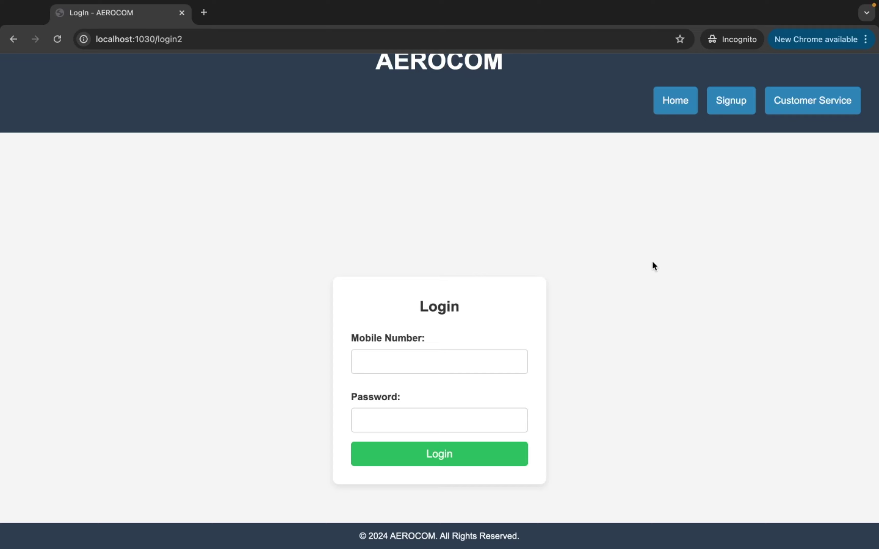
pyautogui.click(725, 108)
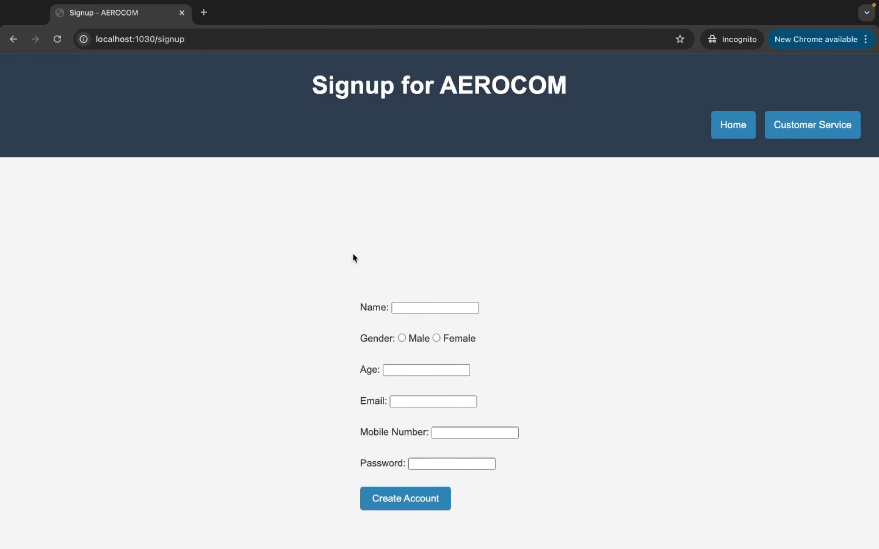
# Enter the user's name, Male gender, age 24 and e-mail address
pyautogui.press('Tab')
pyautogui.write('mukes')
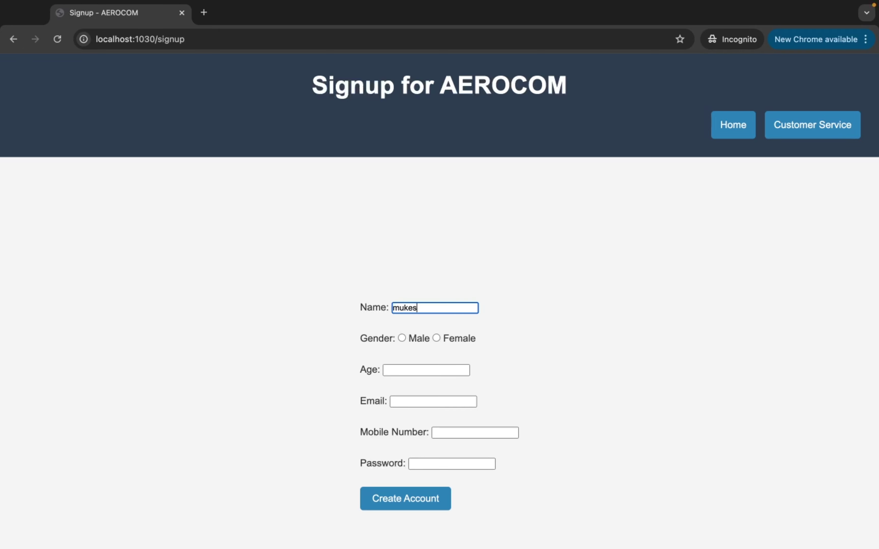
pyautogui.write('h')
pyautogui.click(402, 338)
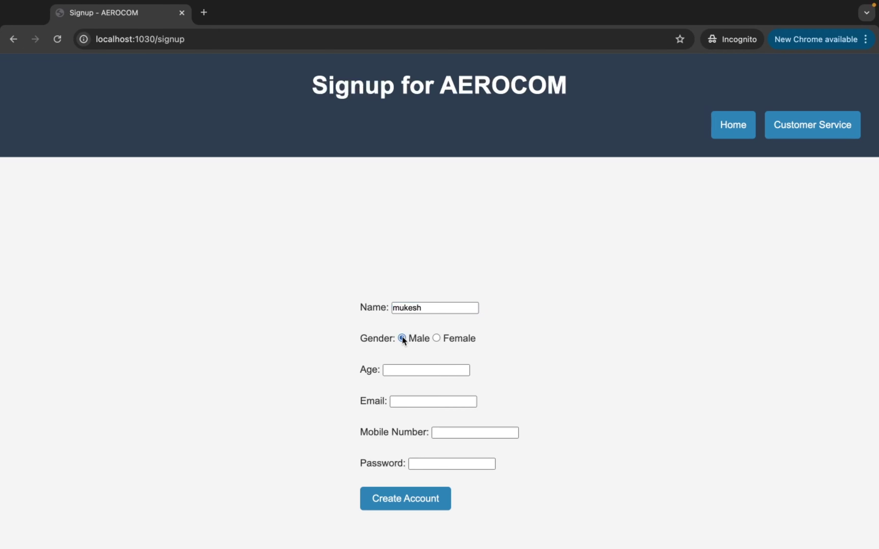
pyautogui.click(396, 368)
pyautogui.write('24')
pyautogui.press('Tab')
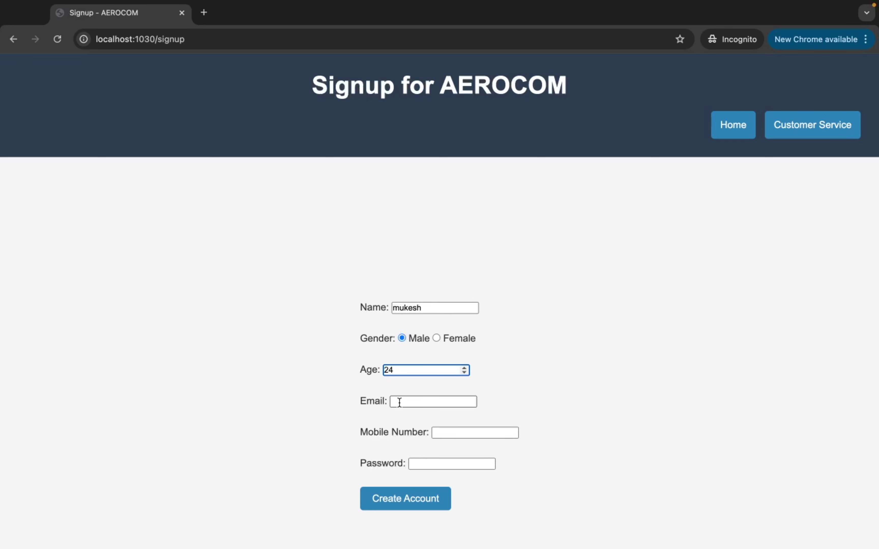
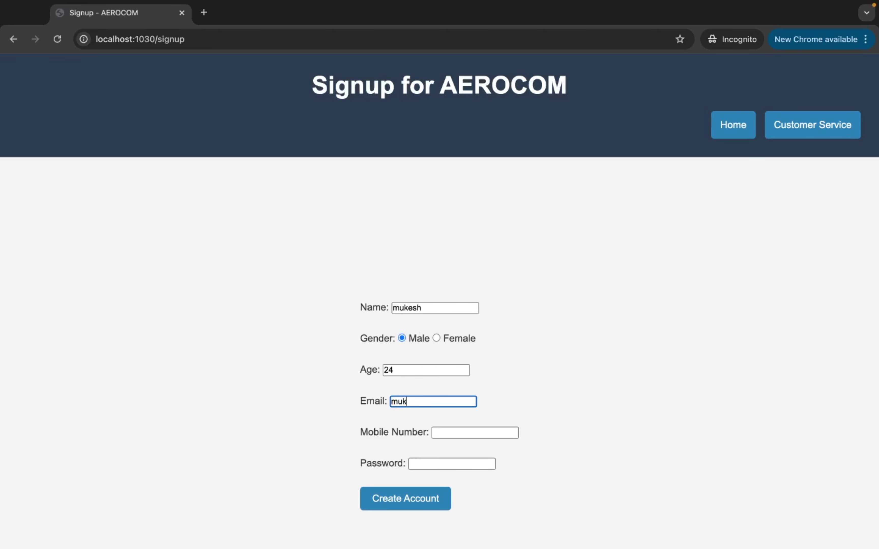
# Fill in the mobile number and the account password
pyautogui.click(453, 432)
pyautogui.write('1212')
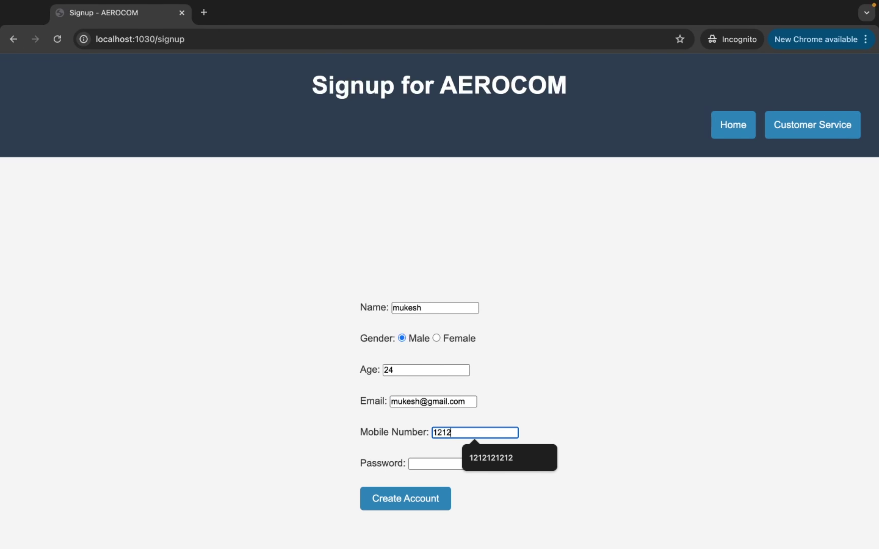
pyautogui.write('121212')
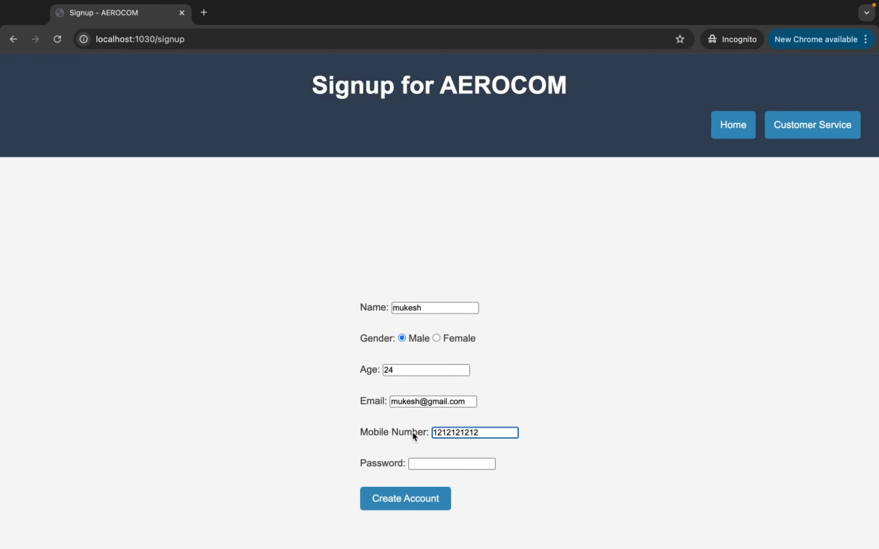
pyautogui.click(417, 462)
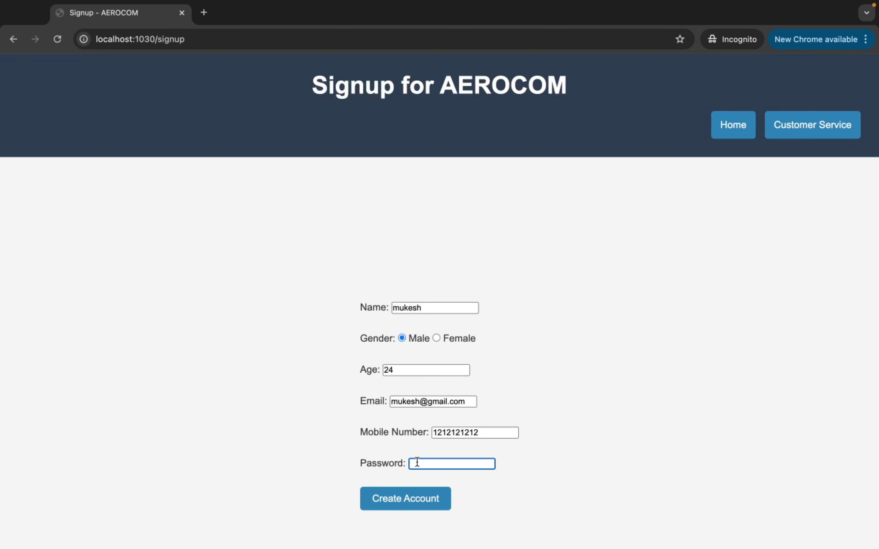
pyautogui.write('123456')
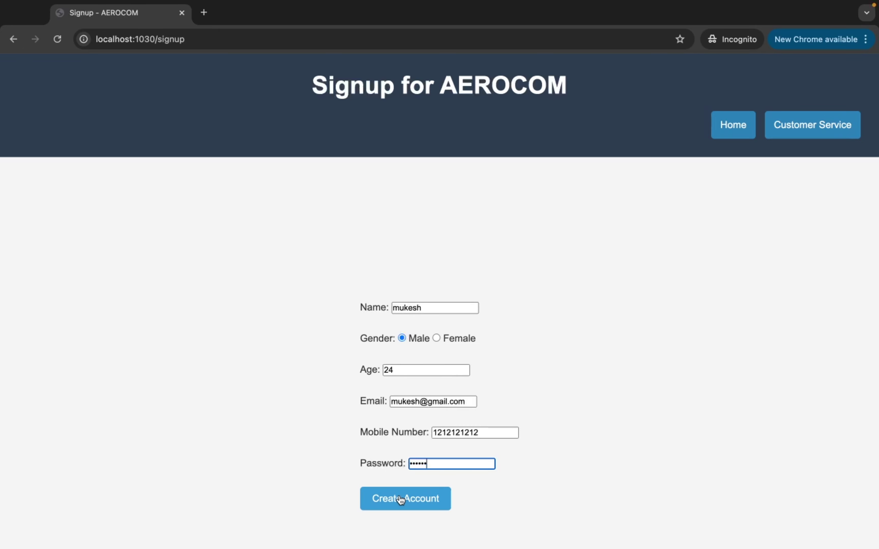
# Submit the signup form, then log in with the account's mobile number and password
pyautogui.click(401, 500)
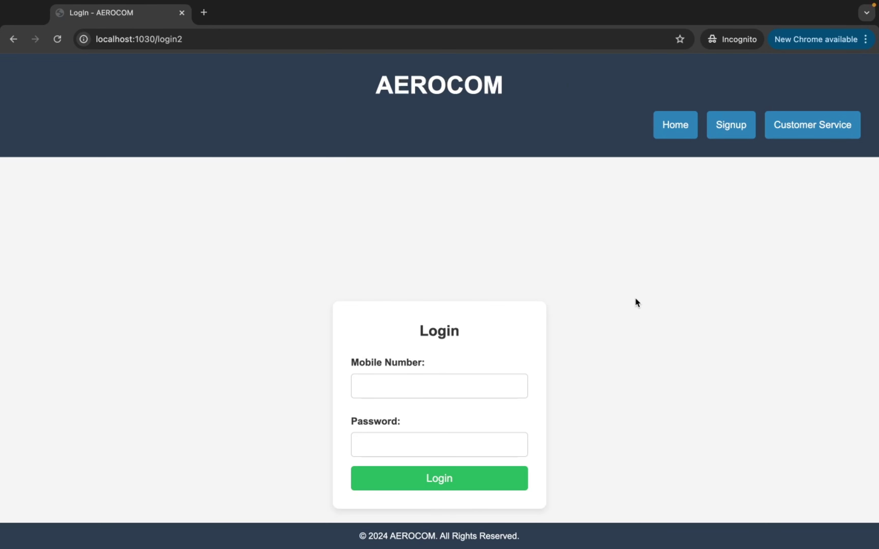
pyautogui.scroll(-2, 636, 299)
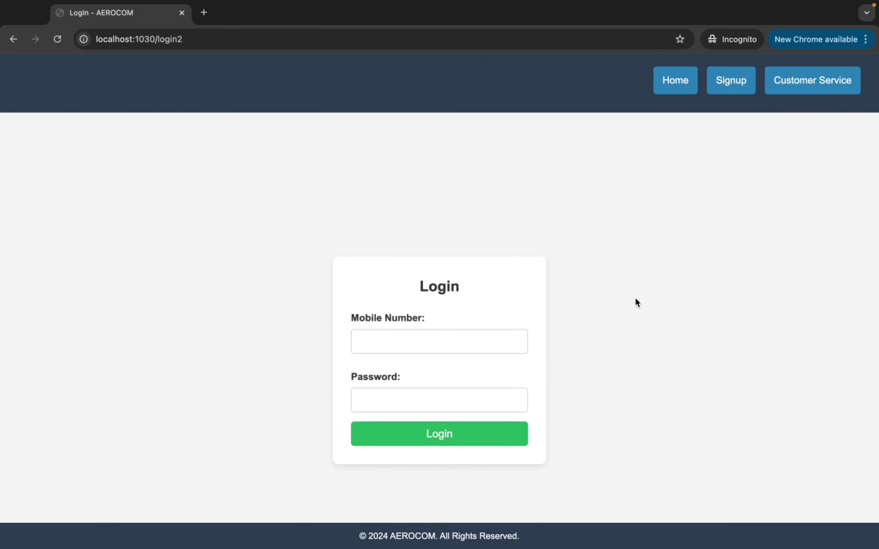
pyautogui.click(496, 339)
pyautogui.write('1212121212')
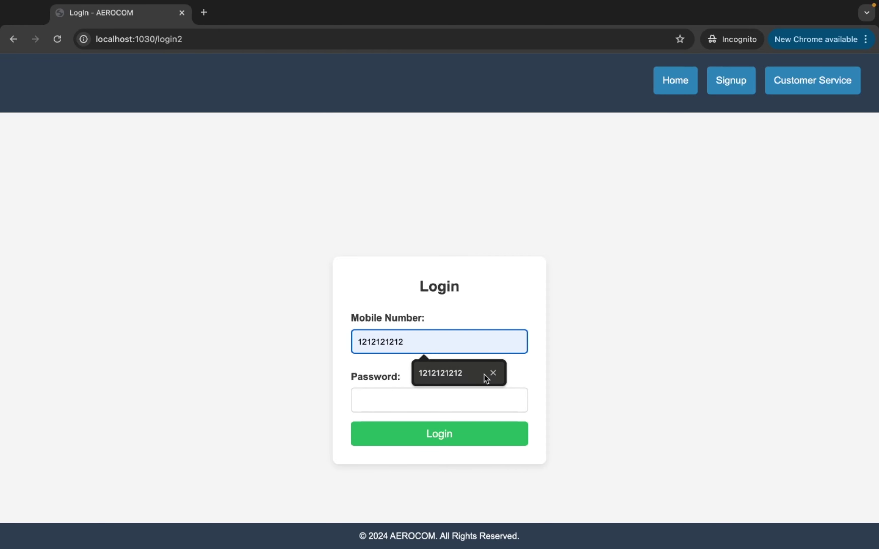
pyautogui.click(478, 380)
pyautogui.click(433, 402)
pyautogui.write('12345')
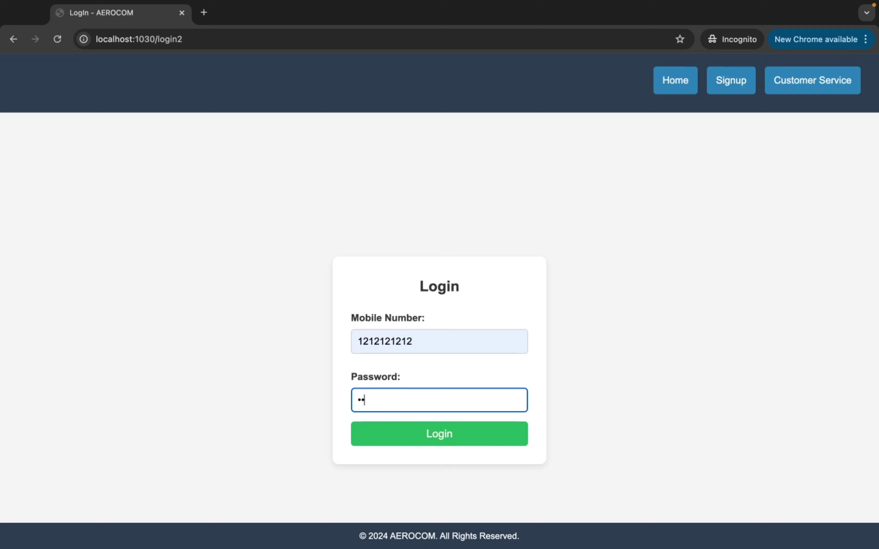
pyautogui.click(430, 439)
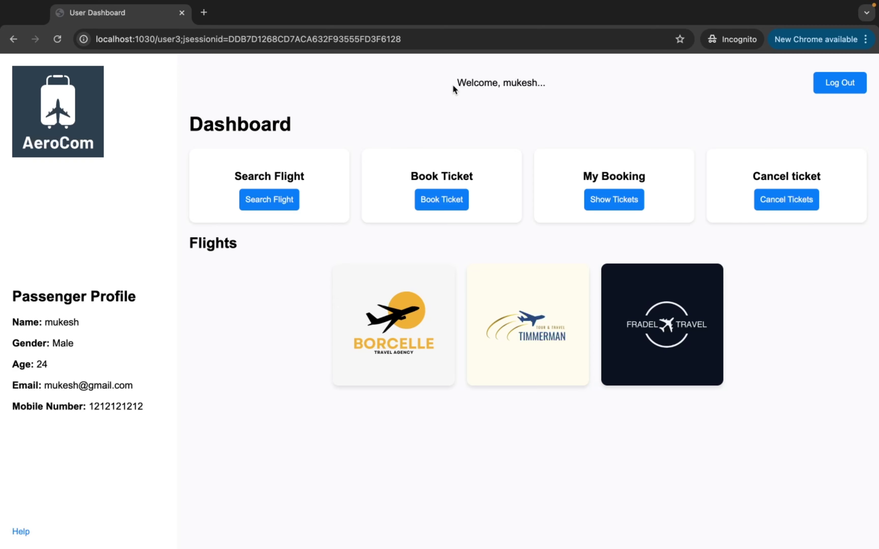
pyautogui.moveTo(455, 82); pyautogui.dragTo(542, 81)
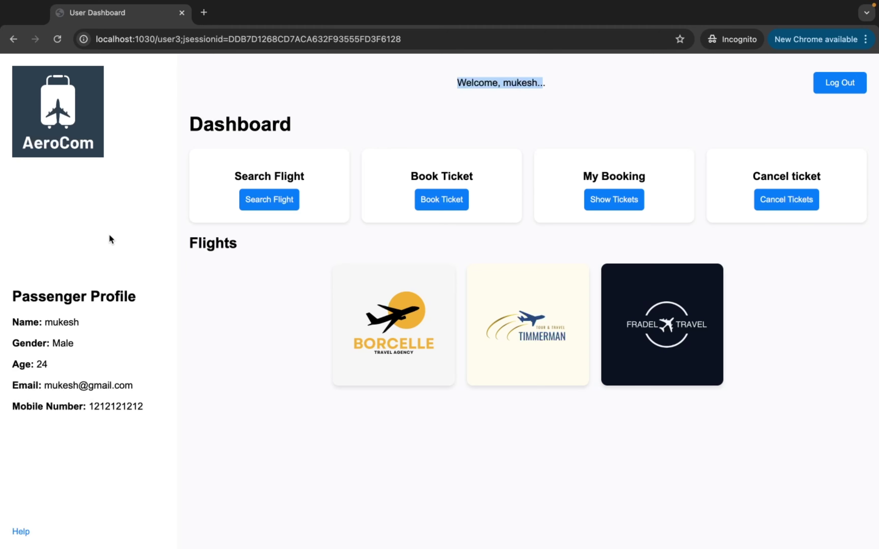
pyautogui.moveTo(11, 294); pyautogui.dragTo(148, 292)
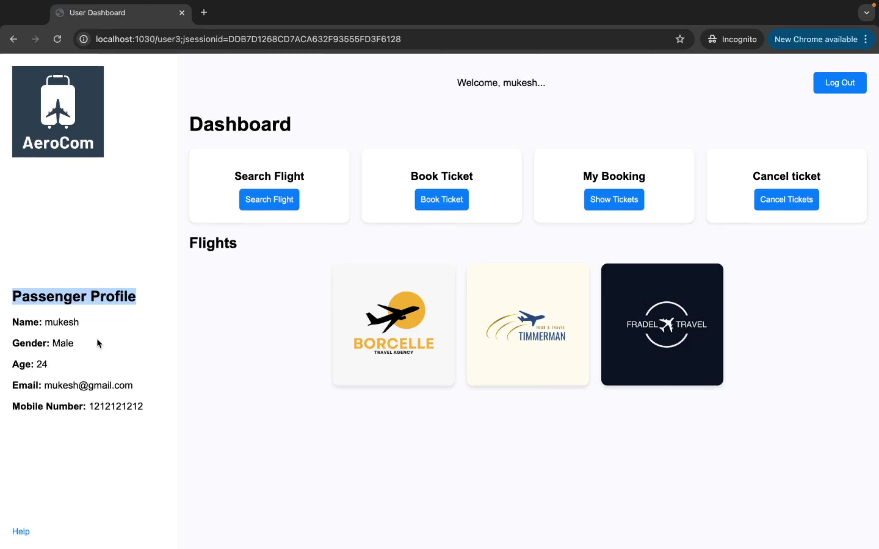
pyautogui.moveTo(84, 324); pyautogui.dragTo(51, 322)
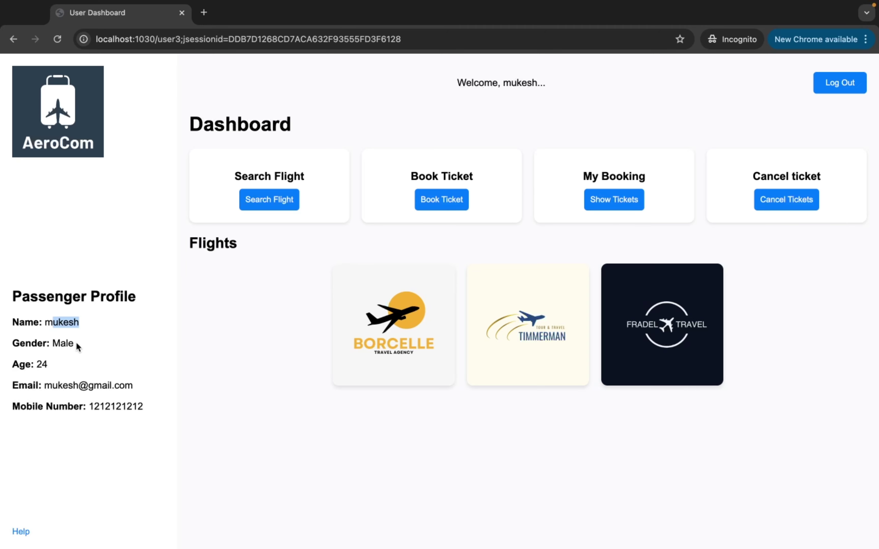
pyautogui.click(29, 325)
# Open flight search with Delhi to Mumbai and departure date 01/01/2024
pyautogui.click(284, 204)
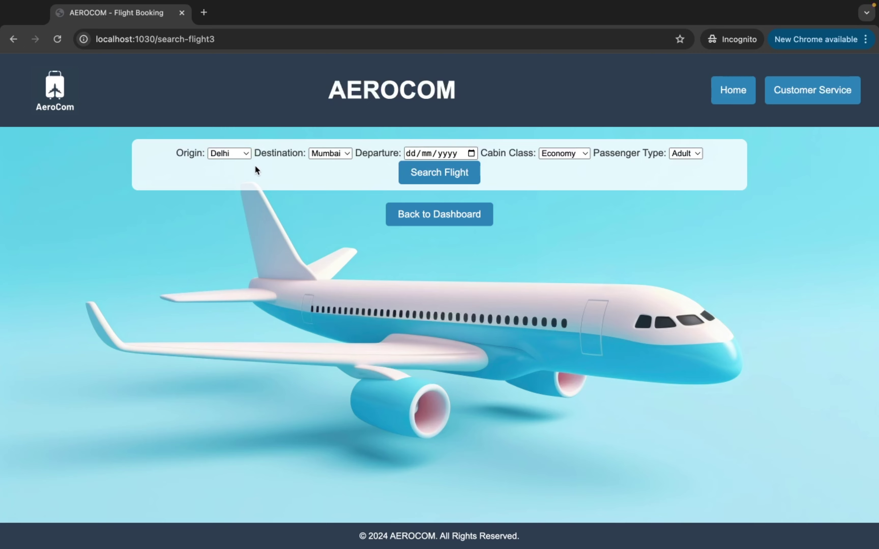
pyautogui.click(237, 154)
pyautogui.click(236, 153)
pyautogui.click(336, 153)
pyautogui.click(335, 156)
pyautogui.click(472, 154)
pyautogui.click(436, 174)
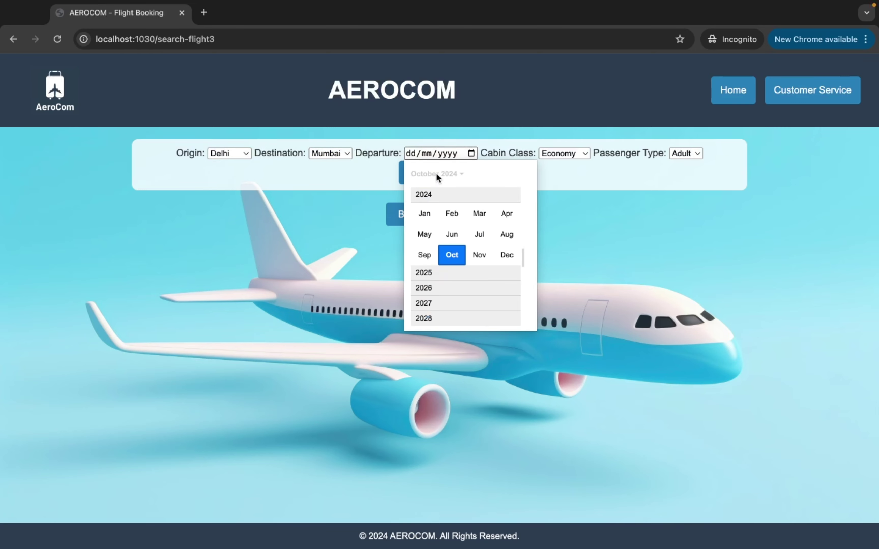
pyautogui.click(436, 213)
pyautogui.click(436, 214)
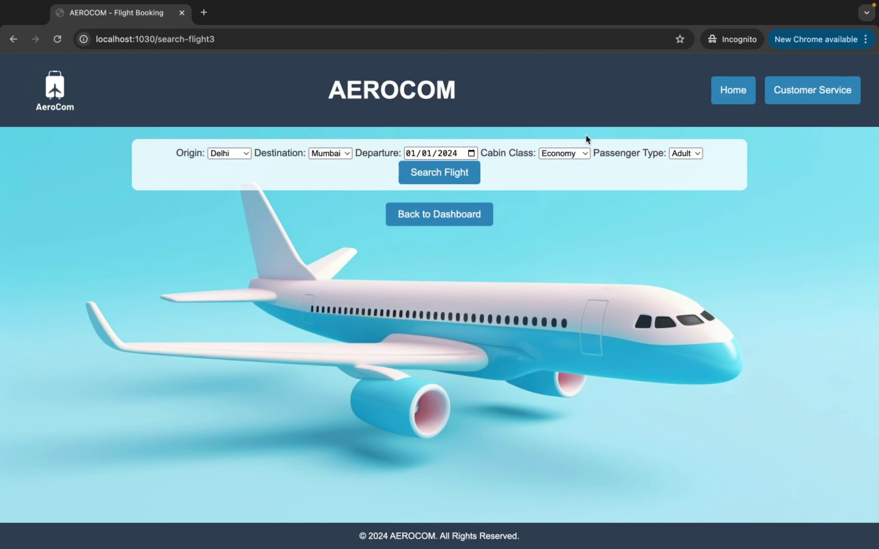
# Choose First Class, keep Adult, and run the search
pyautogui.click(575, 153)
pyautogui.click(567, 181)
pyautogui.click(688, 154)
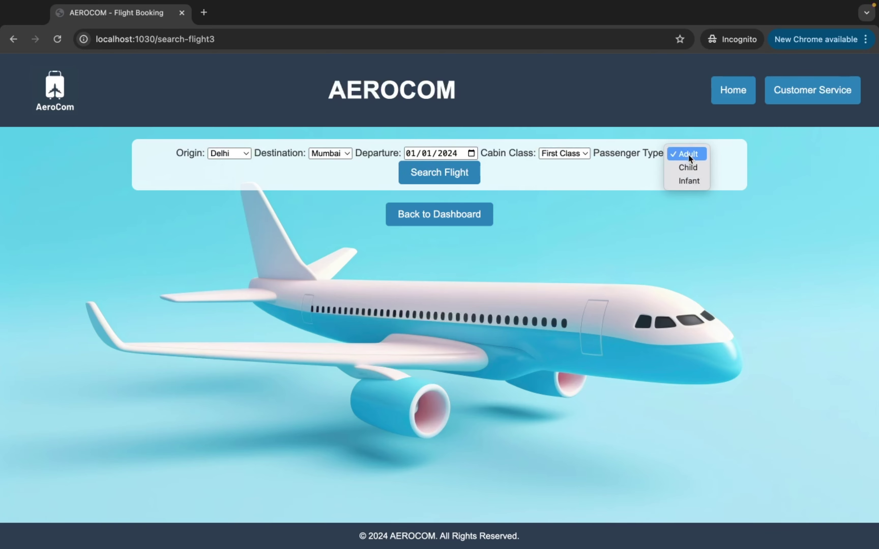
pyautogui.click(689, 155)
pyautogui.click(461, 171)
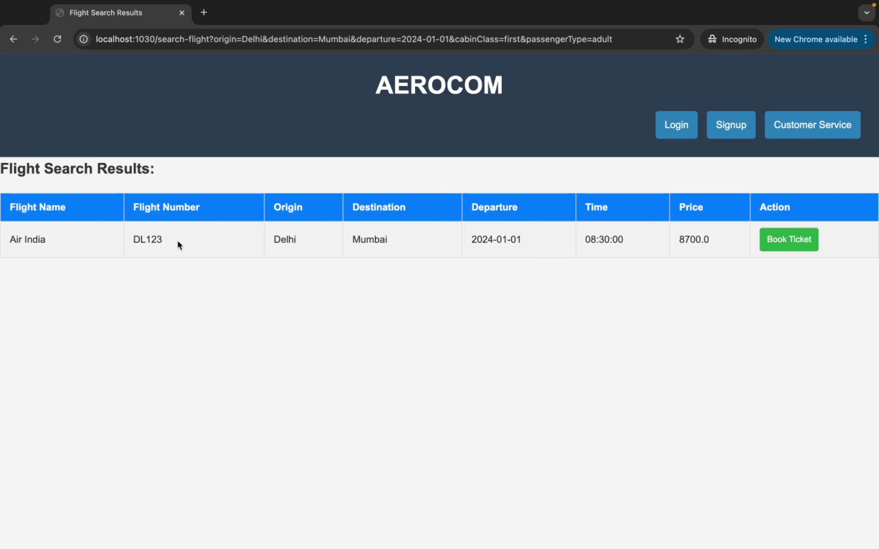
# Highlight flight DL123 in the results and open its Book Ticket form
pyautogui.moveTo(163, 237); pyautogui.dragTo(132, 240)
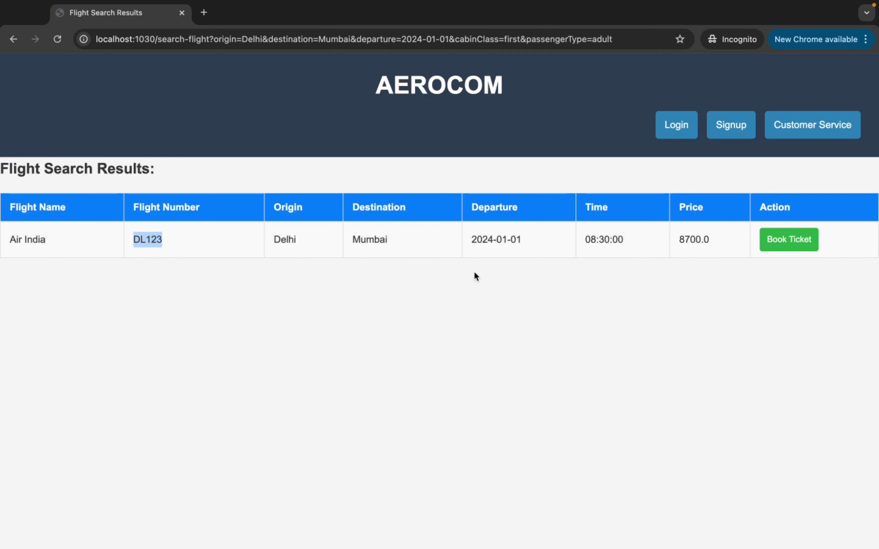
pyautogui.click(785, 250)
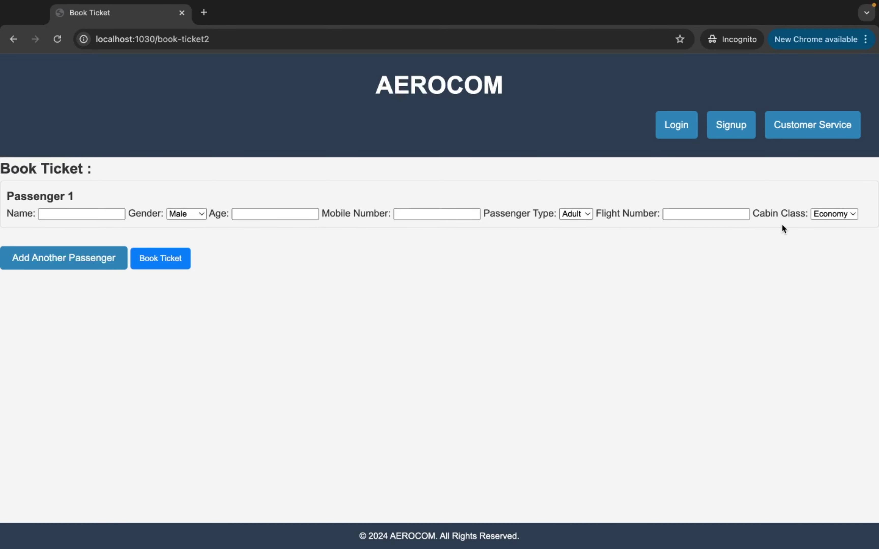
# Enter Passenger 1's name, age 23 and mobile number
pyautogui.click(63, 216)
pyautogui.write('mukesh')
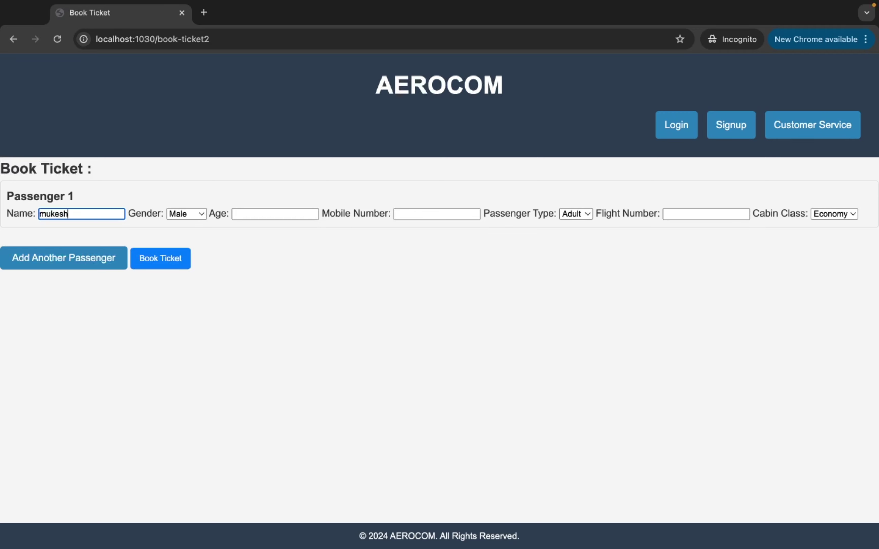
pyautogui.click(249, 214)
pyautogui.write('23')
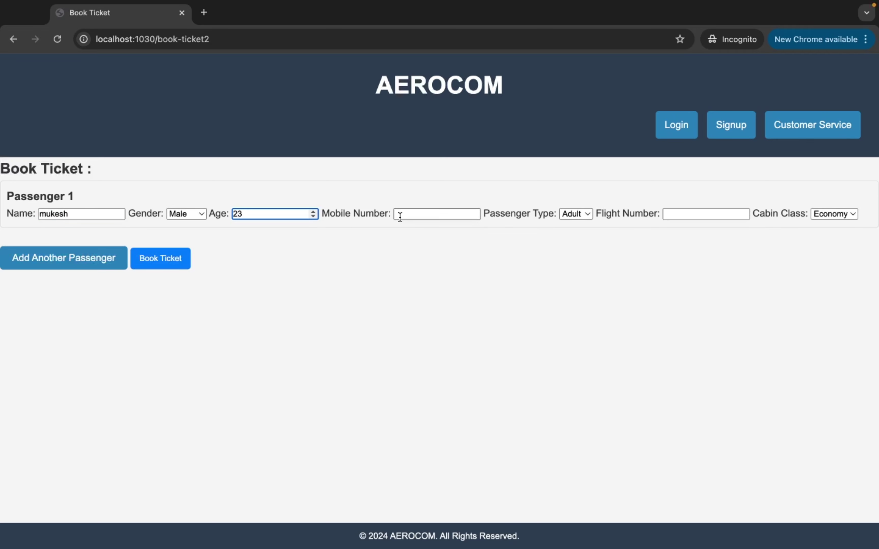
pyautogui.click(399, 217)
pyautogui.write('1212121212')
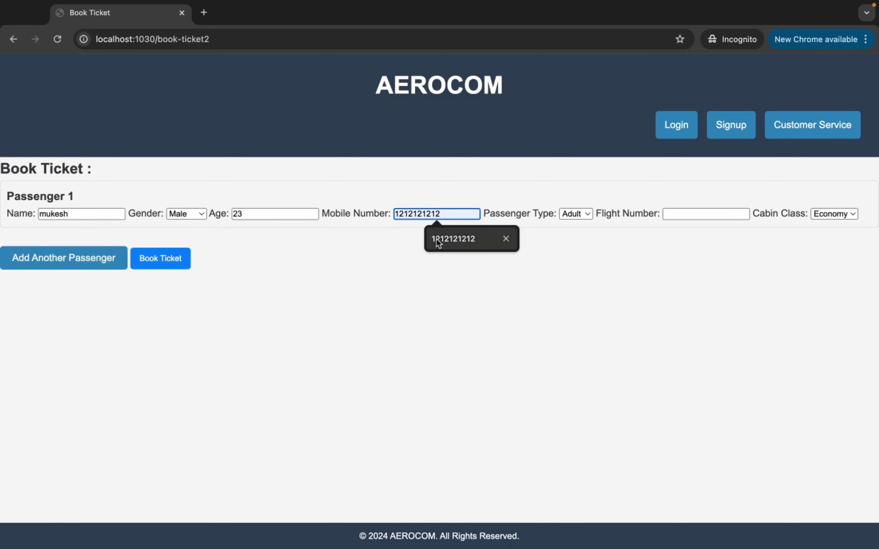
pyautogui.click(436, 238)
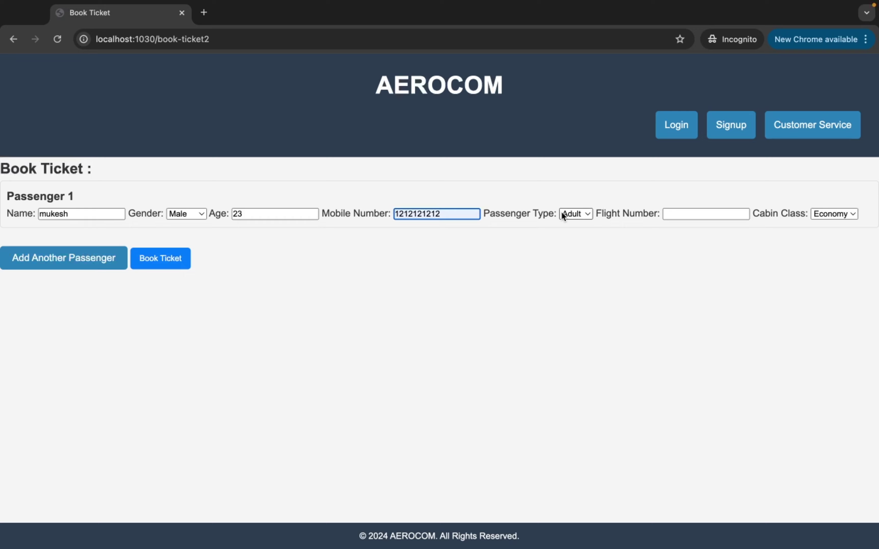
# Keep Adult, set flight DL123 and Business class, then add a Passenger 2 row
pyautogui.click(582, 215)
pyautogui.click(582, 214)
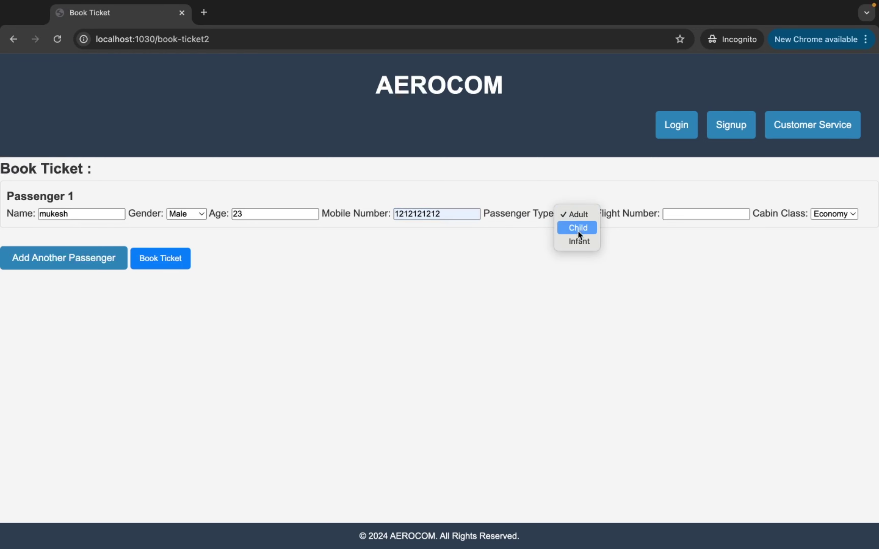
pyautogui.click(578, 212)
pyautogui.click(687, 214)
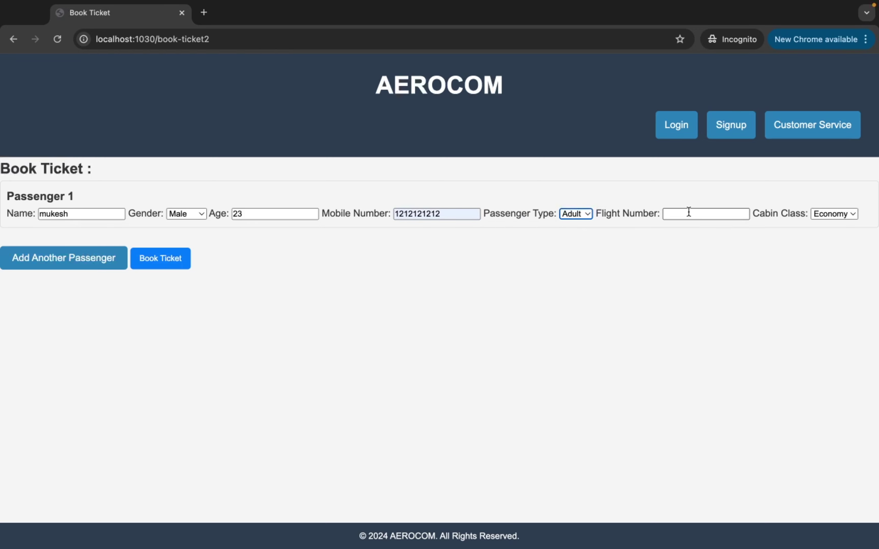
pyautogui.click(713, 238)
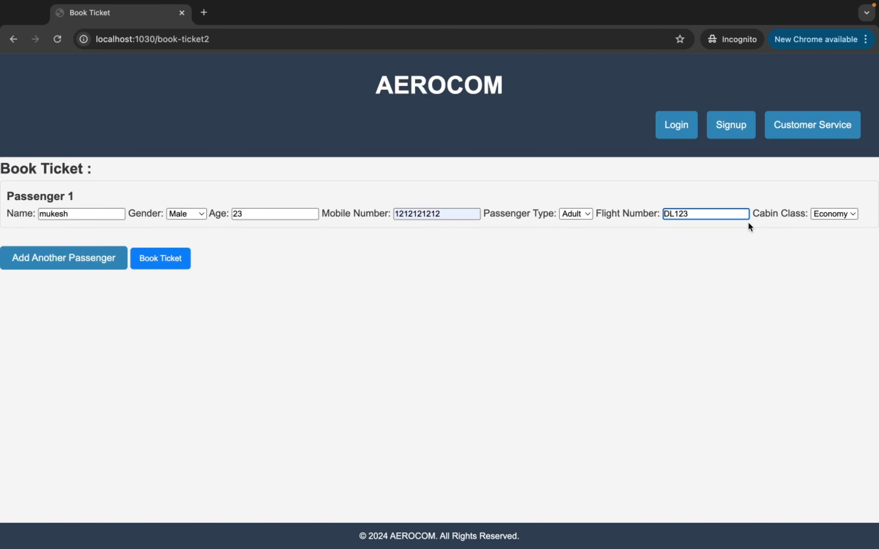
pyautogui.click(815, 217)
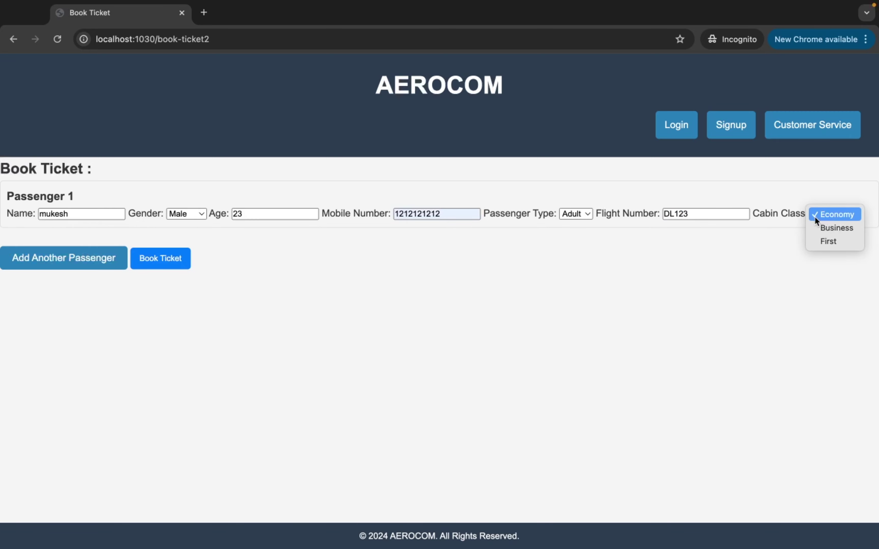
pyautogui.click(821, 230)
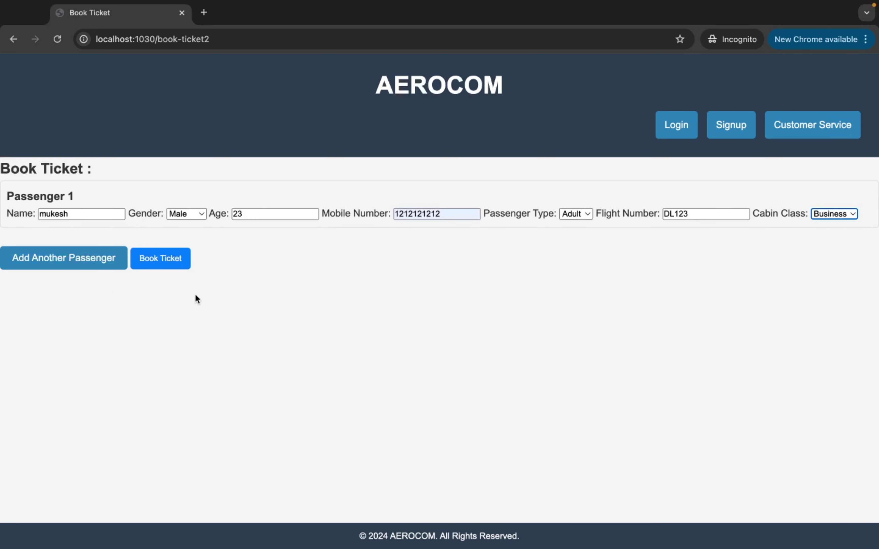
pyautogui.click(76, 268)
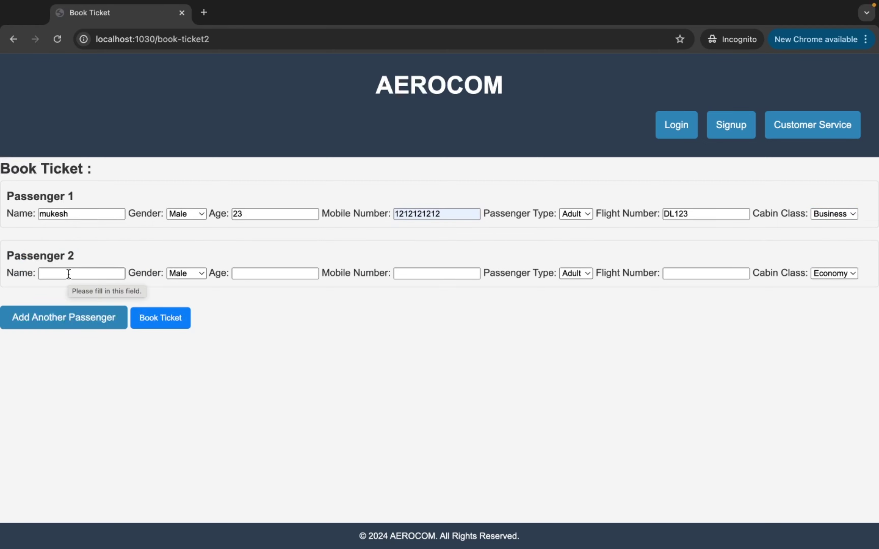
# Enter Passenger 2's name, Female gender, age 22 and mobile number
pyautogui.click(69, 274)
pyautogui.write('nita')
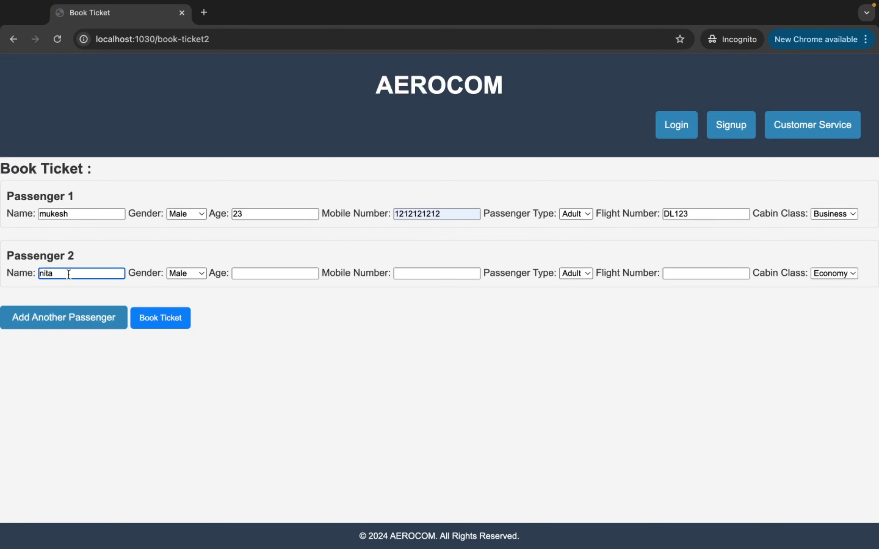
pyautogui.click(177, 273)
pyautogui.click(180, 287)
pyautogui.click(251, 273)
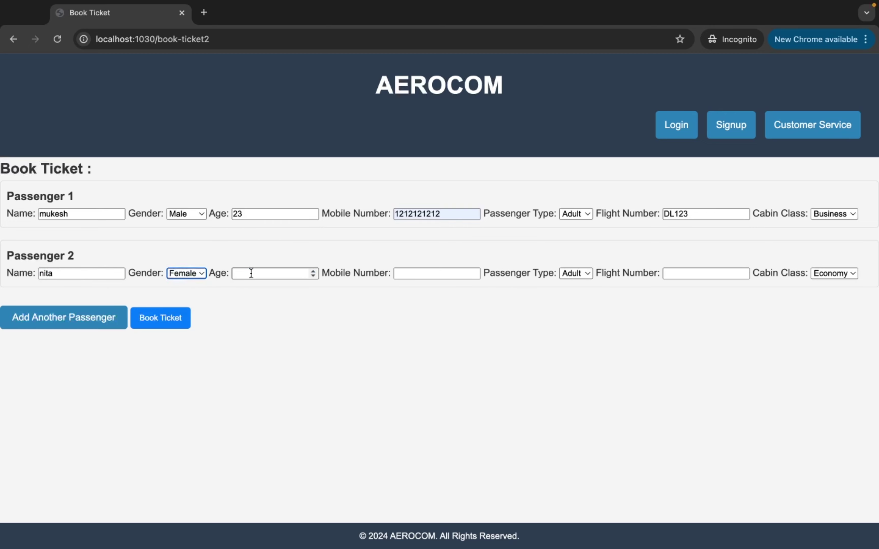
pyautogui.write('22')
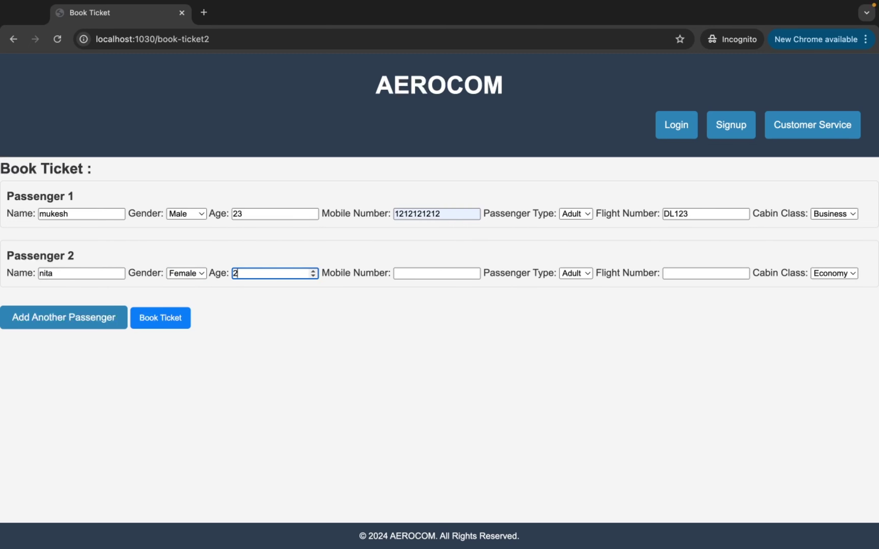
pyautogui.click(405, 275)
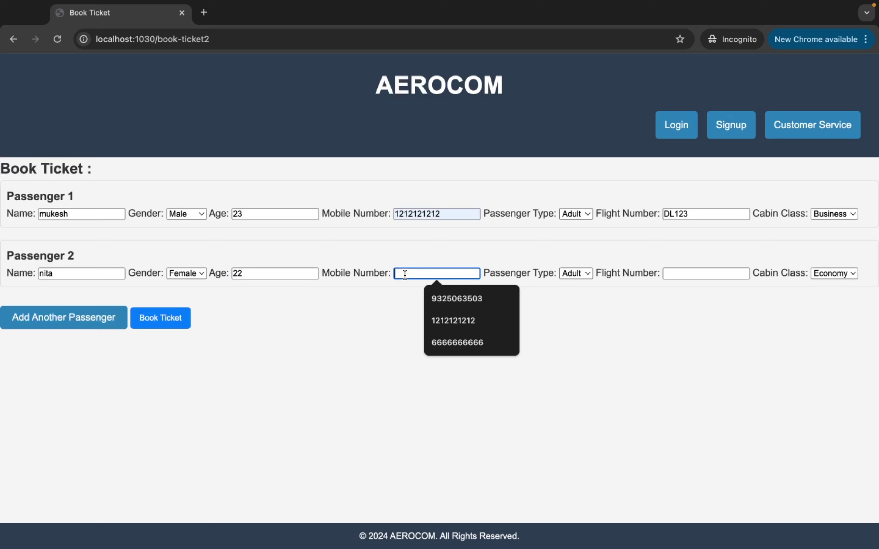
pyautogui.write('1212121212')
pyautogui.click(430, 302)
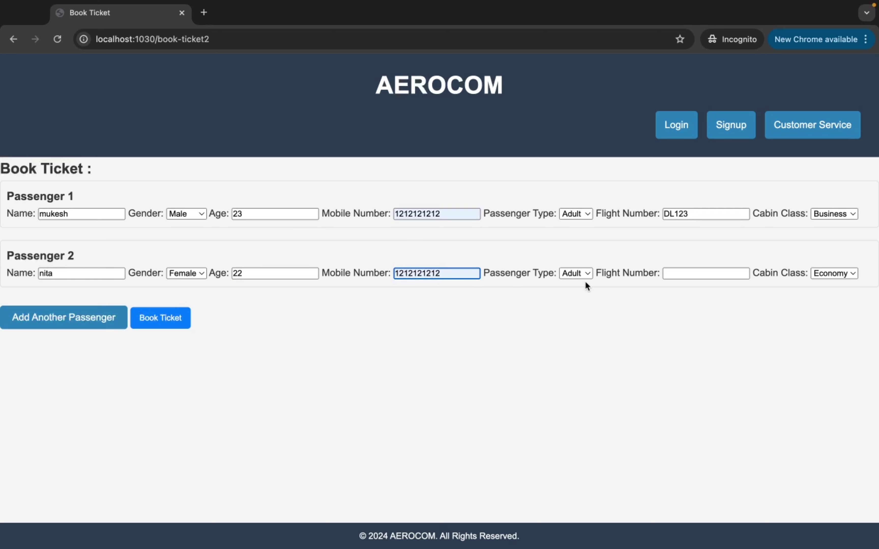
# Set Passenger 2's flight to DL123 and cabin class to First
pyautogui.click(681, 277)
pyautogui.write('DL123')
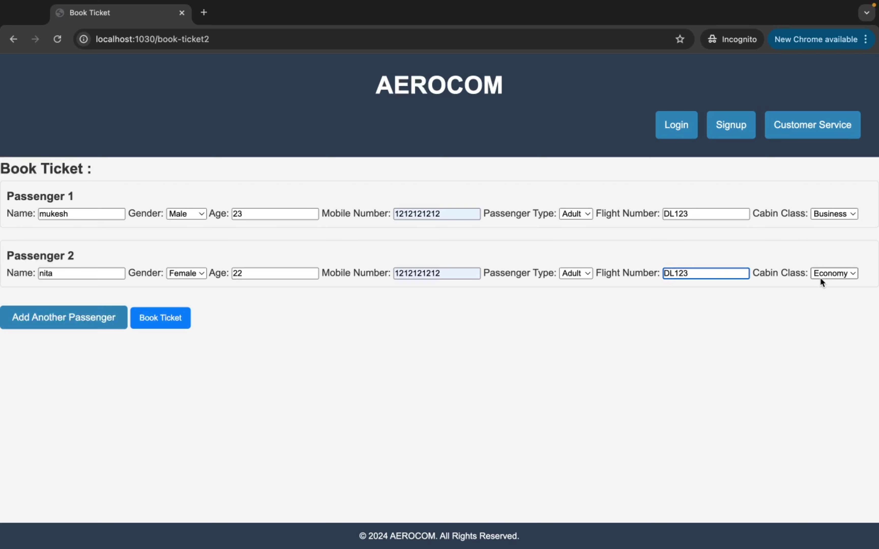
pyautogui.click(830, 274)
pyautogui.click(830, 287)
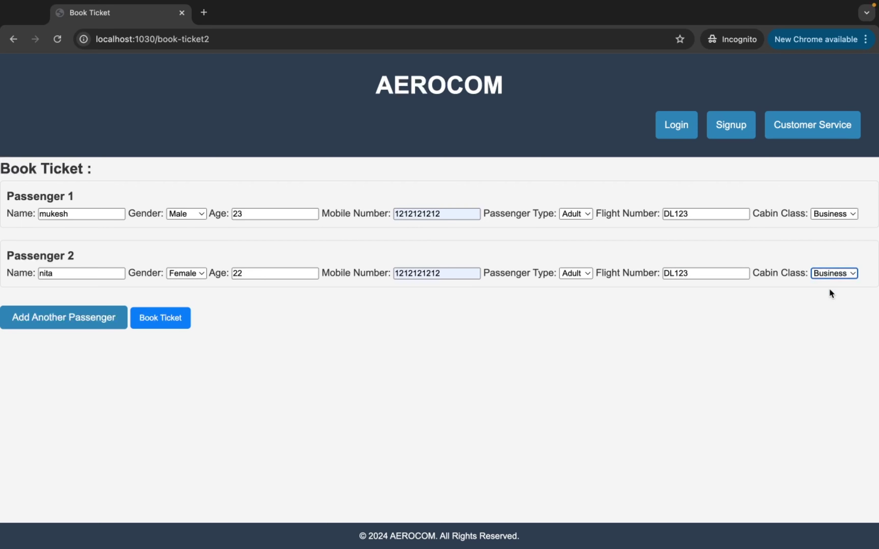
pyautogui.click(828, 275)
pyautogui.click(828, 286)
# Add Passenger 3 with a name, Male gender, age 12 and mobile number
pyautogui.click(65, 328)
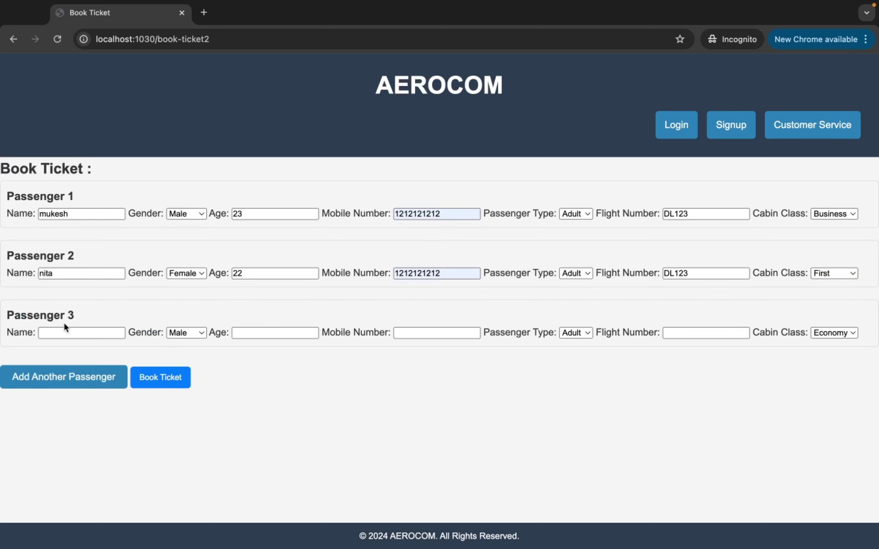
pyautogui.click(58, 333)
pyautogui.write('rahul')
pyautogui.click(188, 330)
pyautogui.click(188, 330)
pyautogui.click(256, 328)
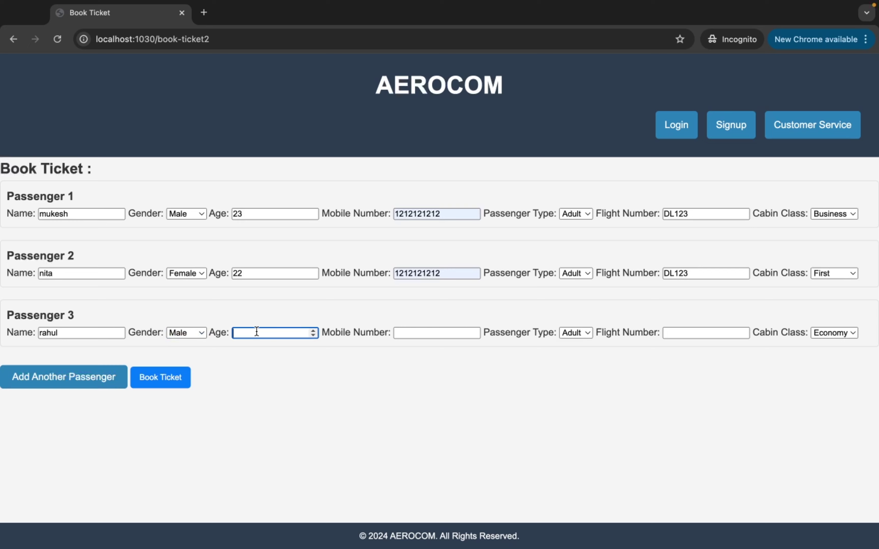
pyautogui.write('12')
pyautogui.click(436, 336)
pyautogui.write('12')
pyautogui.click(485, 363)
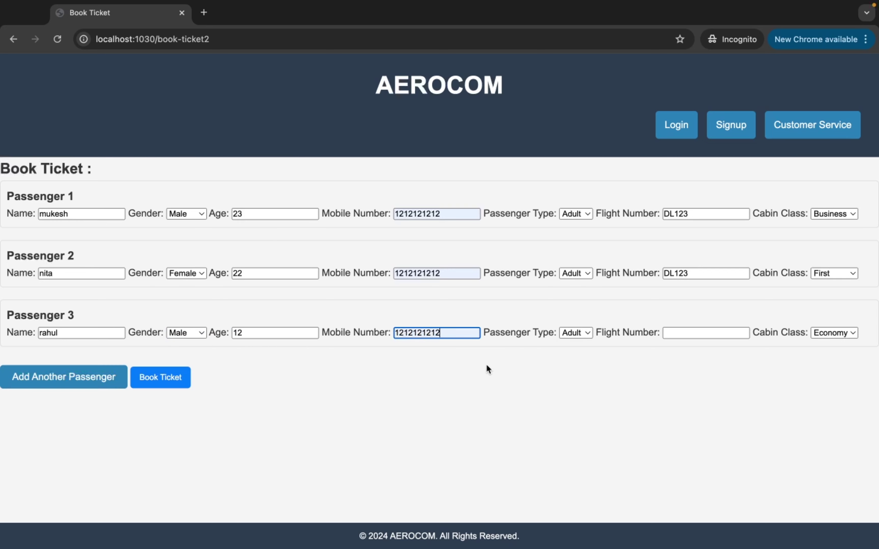
# Make Passenger 3 a Child on flight DL123 in Economy class
pyautogui.click(581, 336)
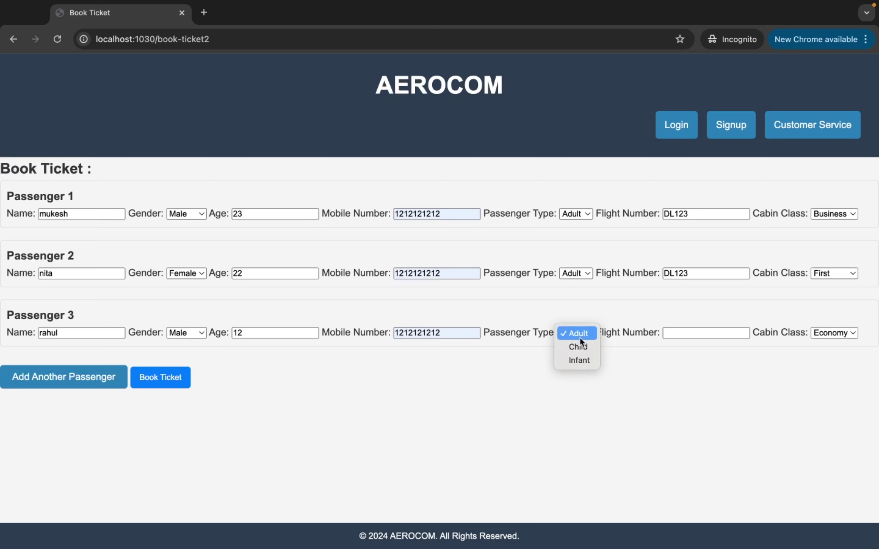
pyautogui.click(580, 344)
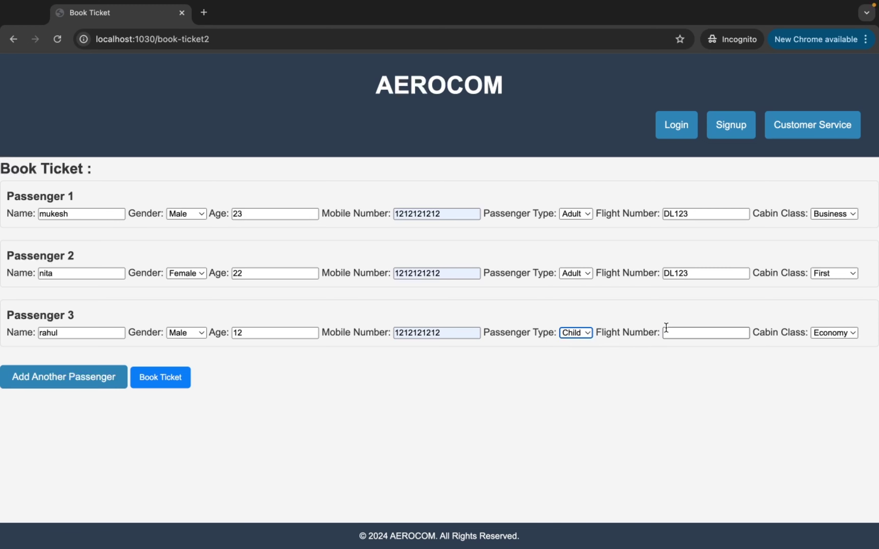
pyautogui.click(674, 331)
pyautogui.press('Down')
pyautogui.press('Return')
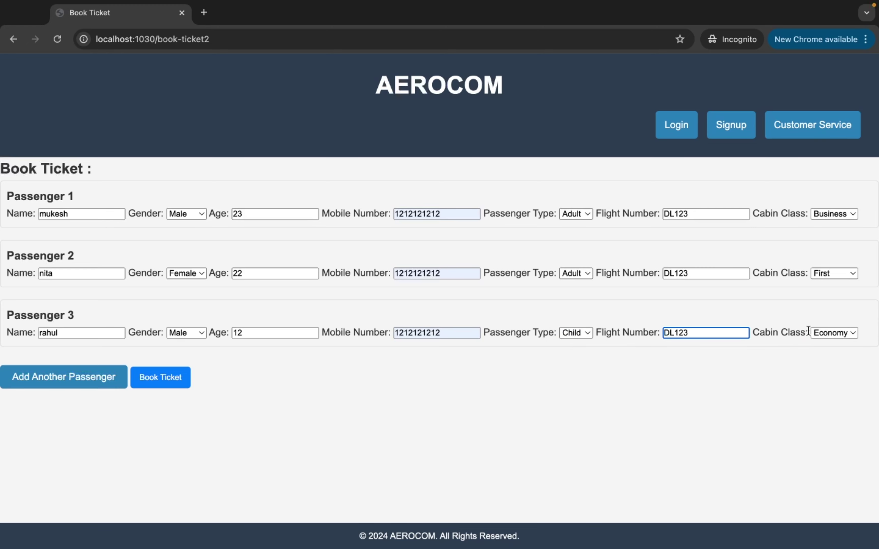
pyautogui.click(820, 331)
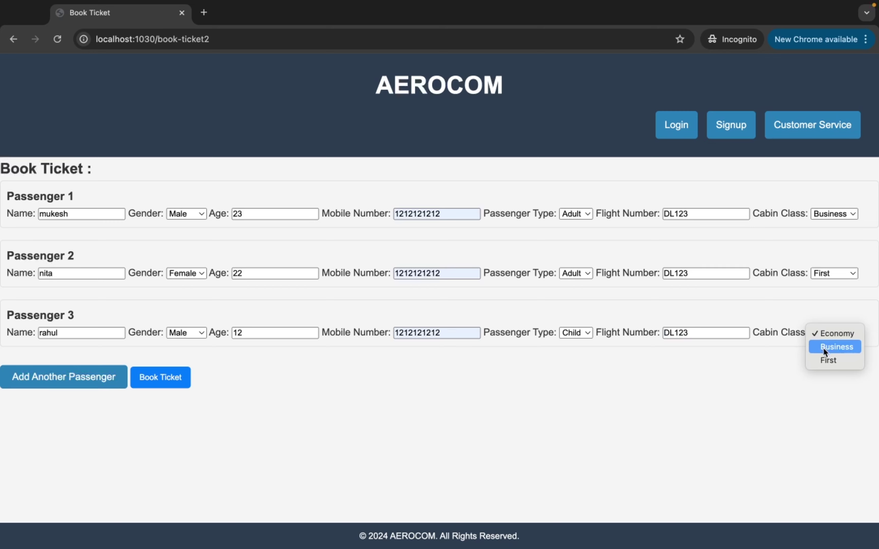
pyautogui.click(828, 334)
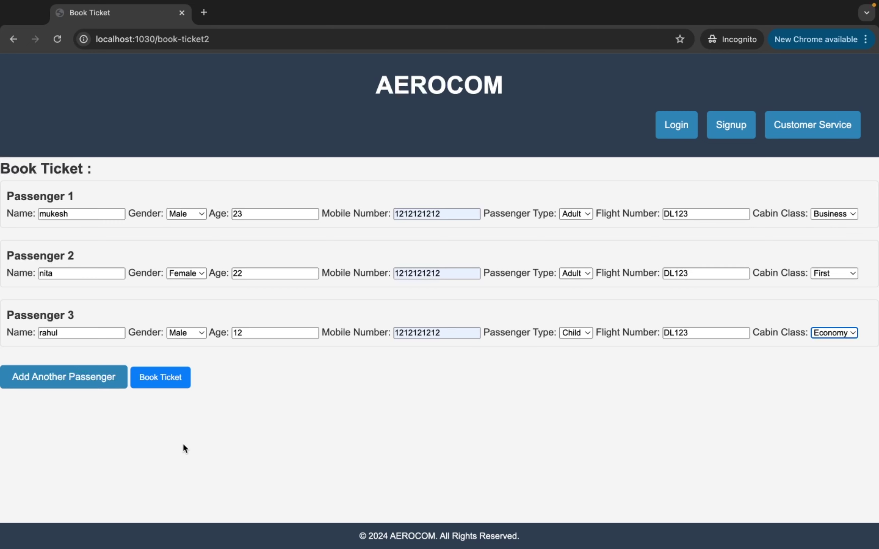
# Book all three DL123 tickets (seats I40, J57, P08) and return to the user dashboard
pyautogui.click(175, 385)
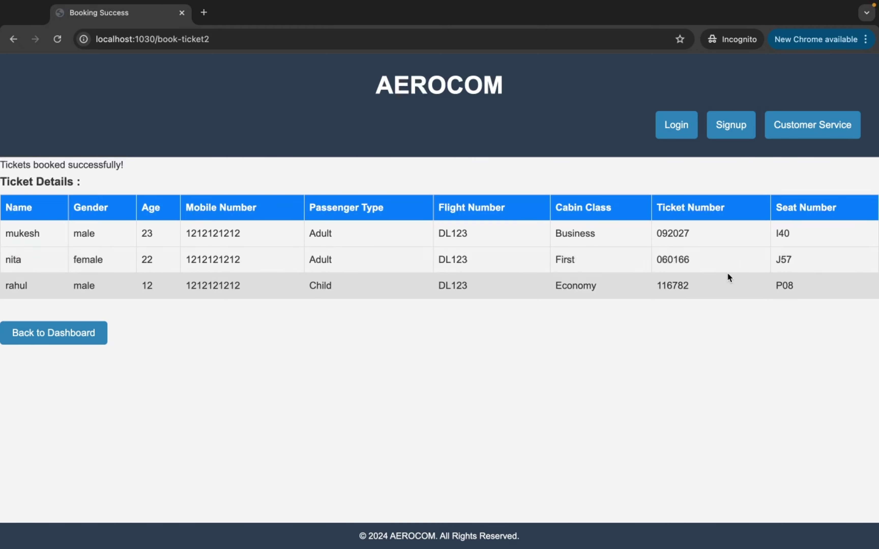
pyautogui.click(70, 339)
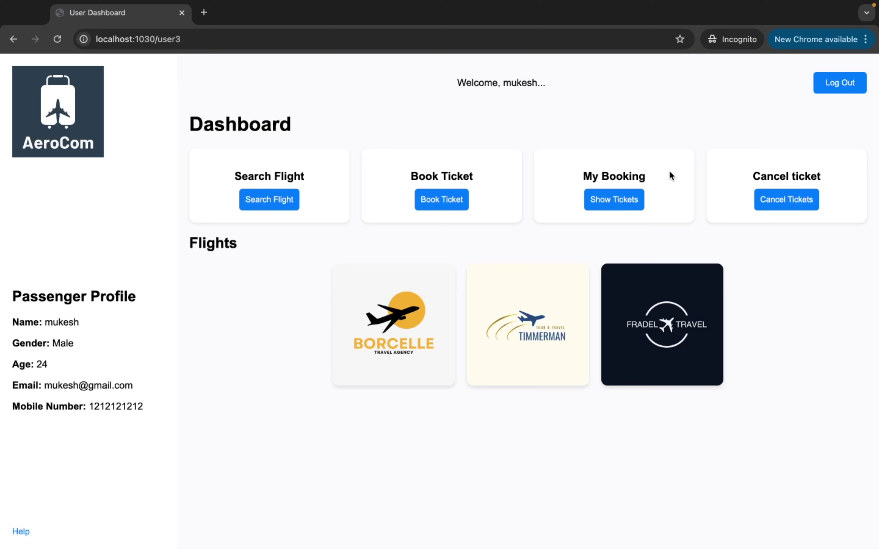
pyautogui.click(604, 204)
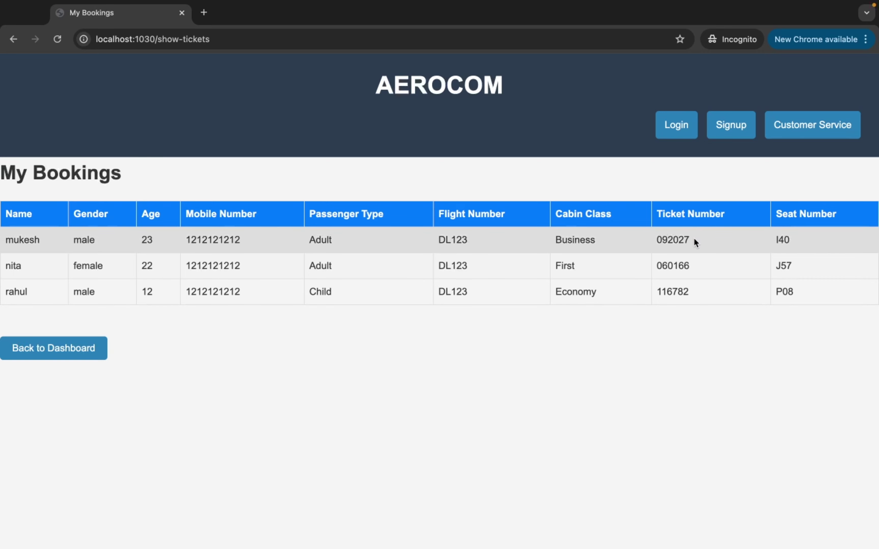
pyautogui.moveTo(692, 239); pyautogui.dragTo(658, 246)
pyautogui.click(792, 240)
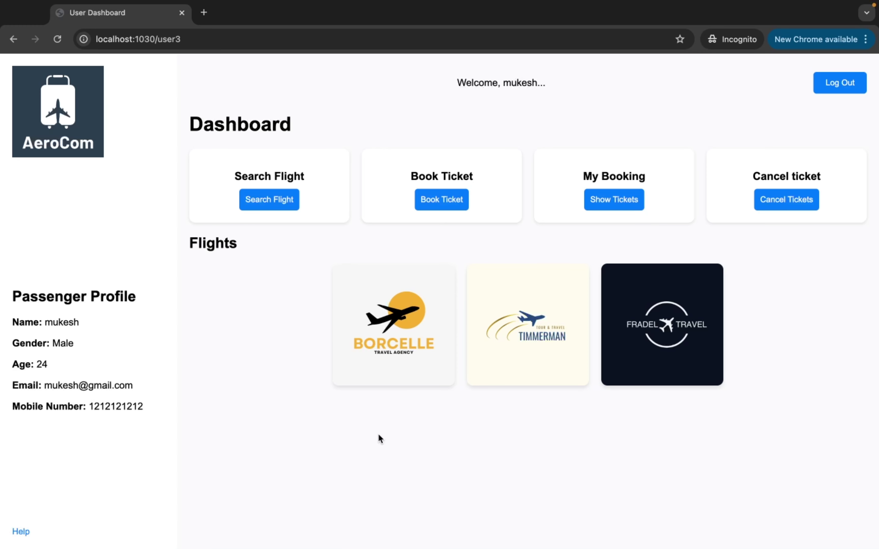
pyautogui.click(603, 207)
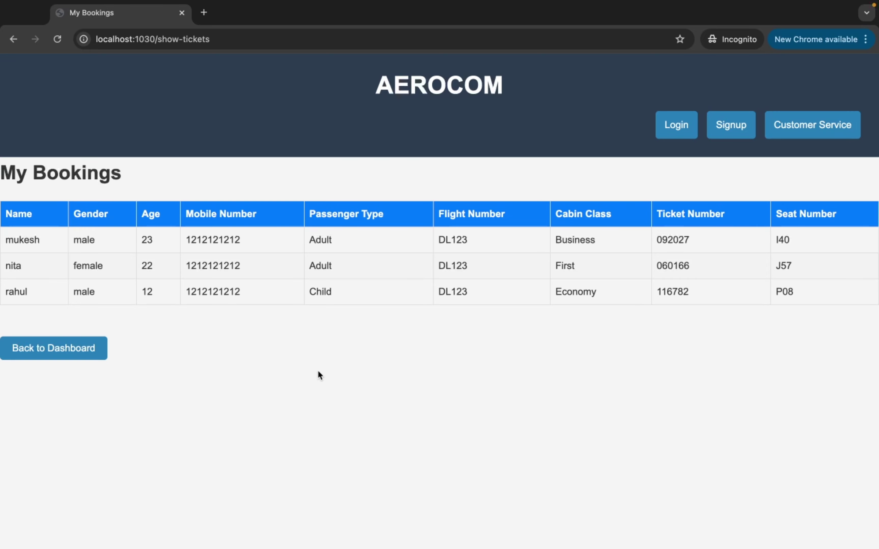
pyautogui.click(83, 356)
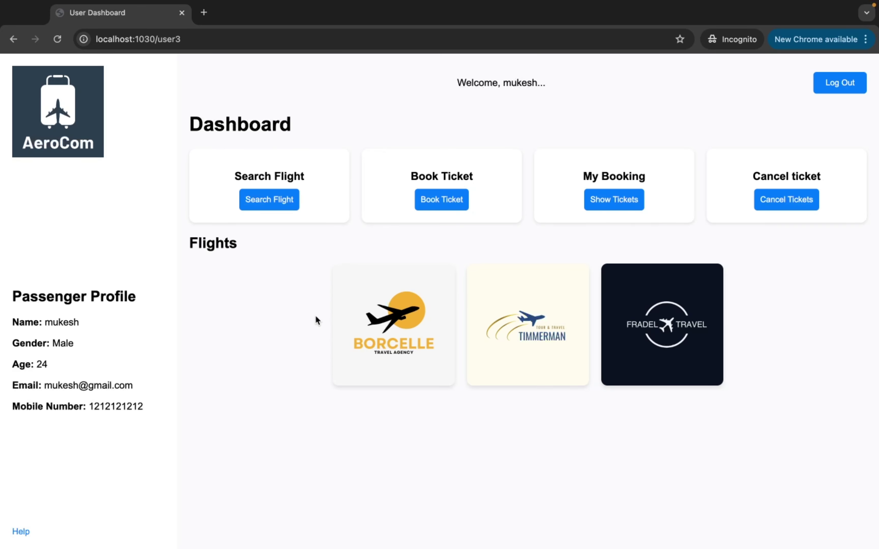
# Cancel the child's DL123 ticket 116782, leaving only seats I40 and J57 booked
pyautogui.click(785, 199)
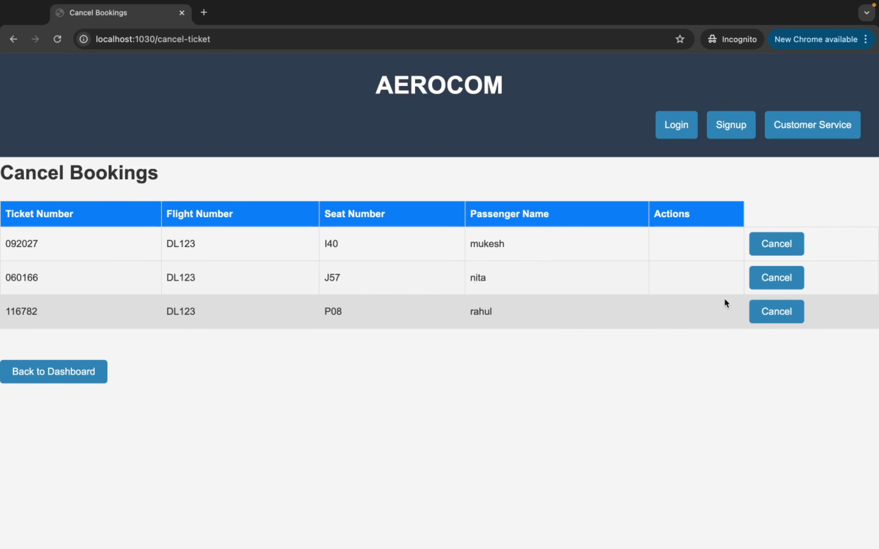
pyautogui.click(765, 309)
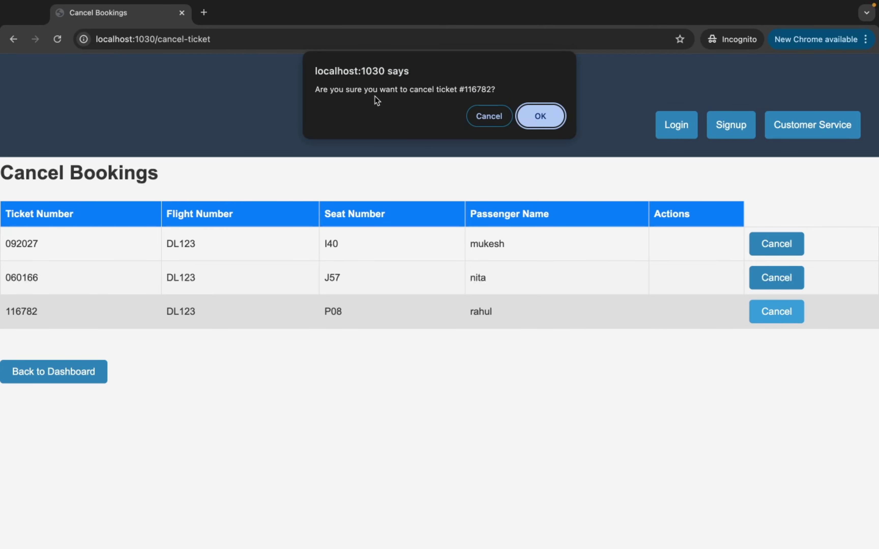
pyautogui.click(541, 116)
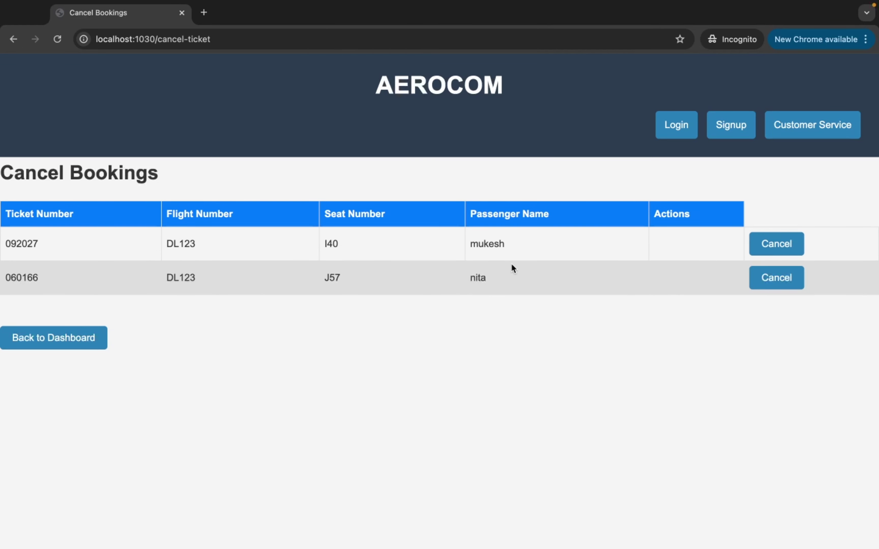
# Check the booked tickets show only the two adult seats, then open the Customer Service help page
pyautogui.click(72, 345)
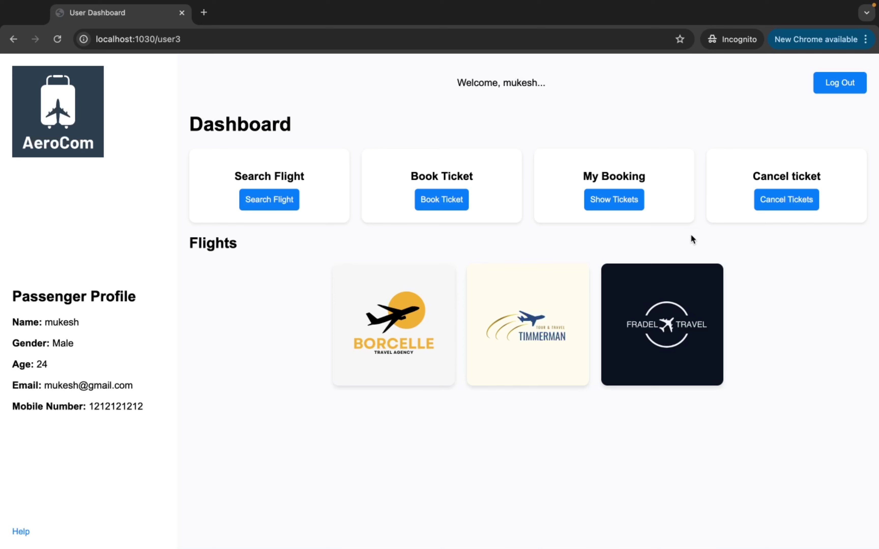
pyautogui.click(612, 204)
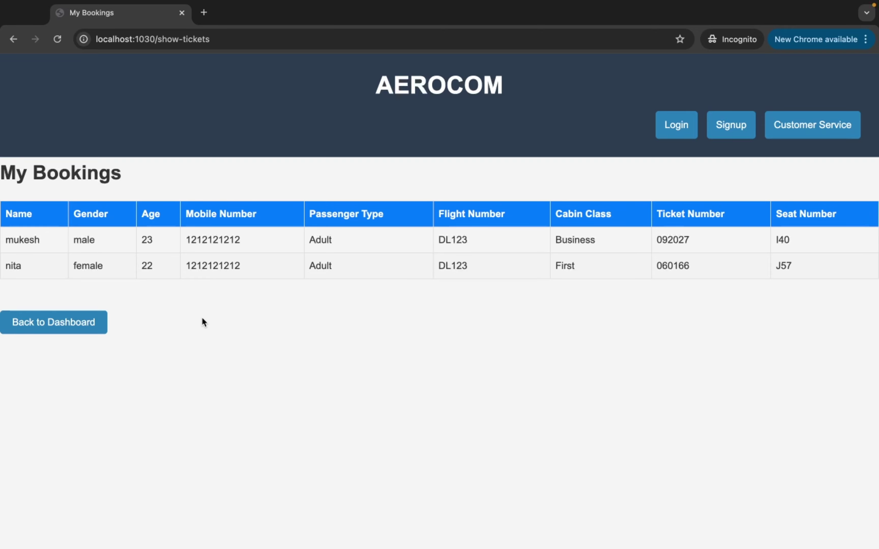
pyautogui.click(88, 330)
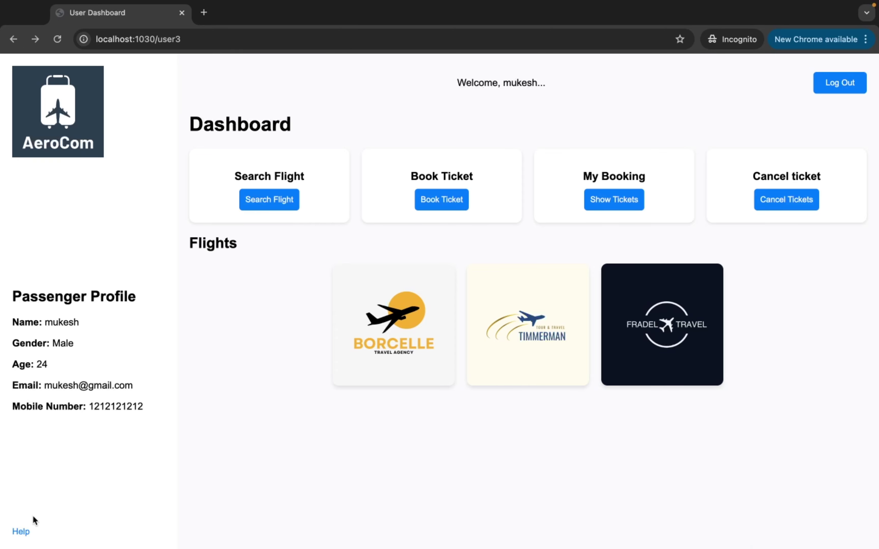
pyautogui.click(22, 533)
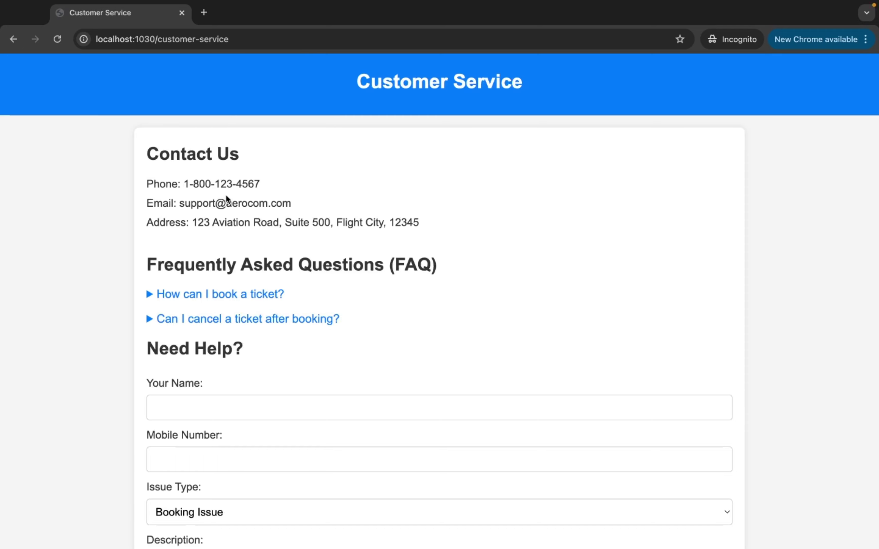
# Expand the FAQ answers about booking a ticket and cancelling a ticket
pyautogui.scroll(-2, 315, 247)
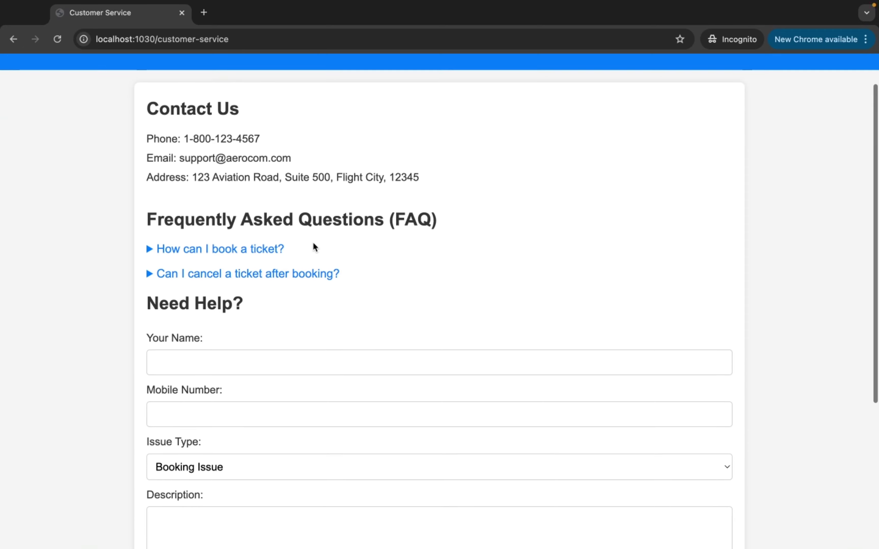
pyautogui.scroll(-1, 314, 247)
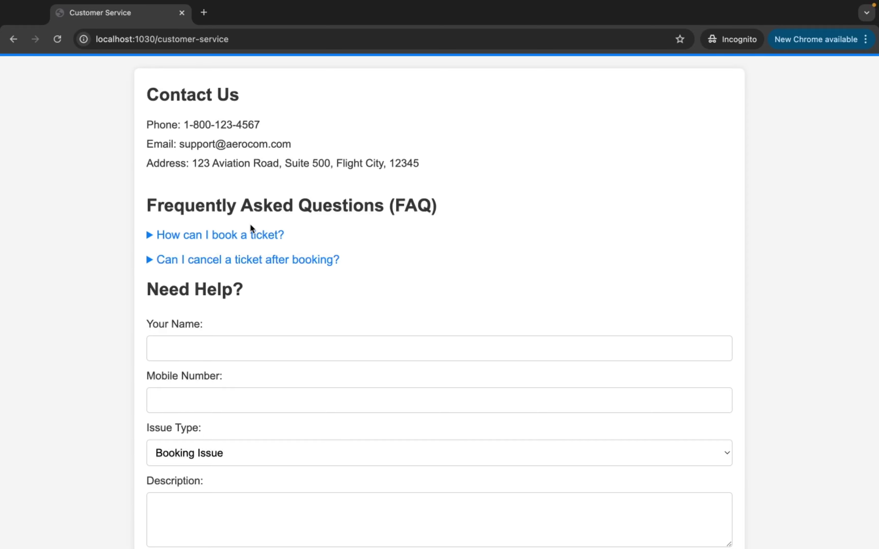
pyautogui.click(199, 235)
pyautogui.click(189, 295)
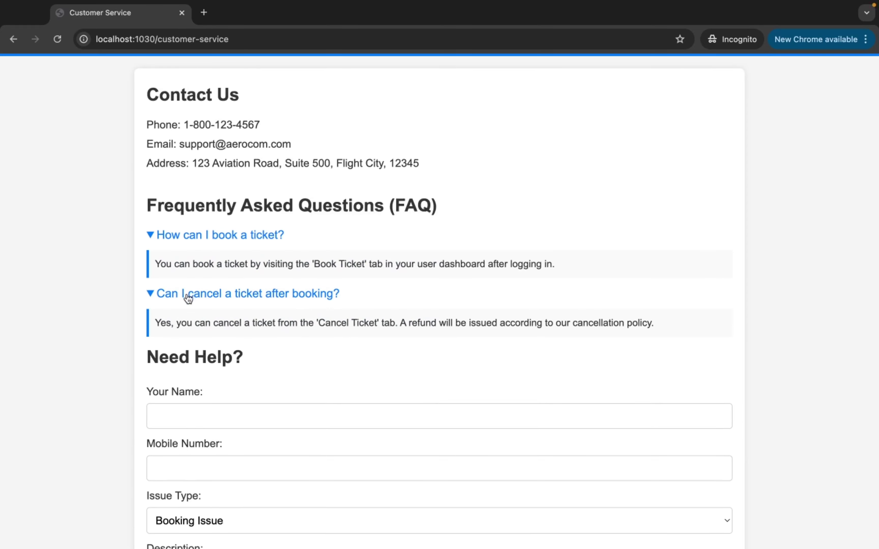
pyautogui.scroll(-8, 257, 328)
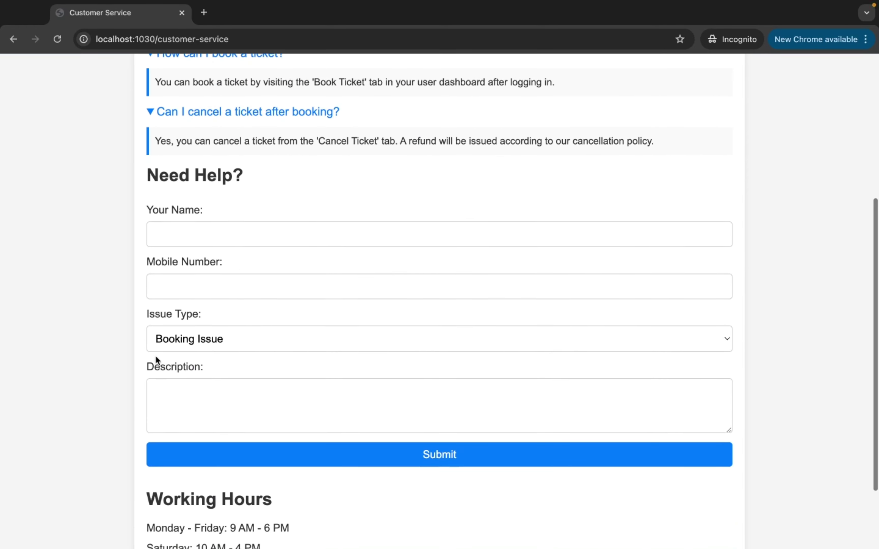
# Set the issue type to Cancellation and submit the form with Your Name still empty
pyautogui.click(173, 342)
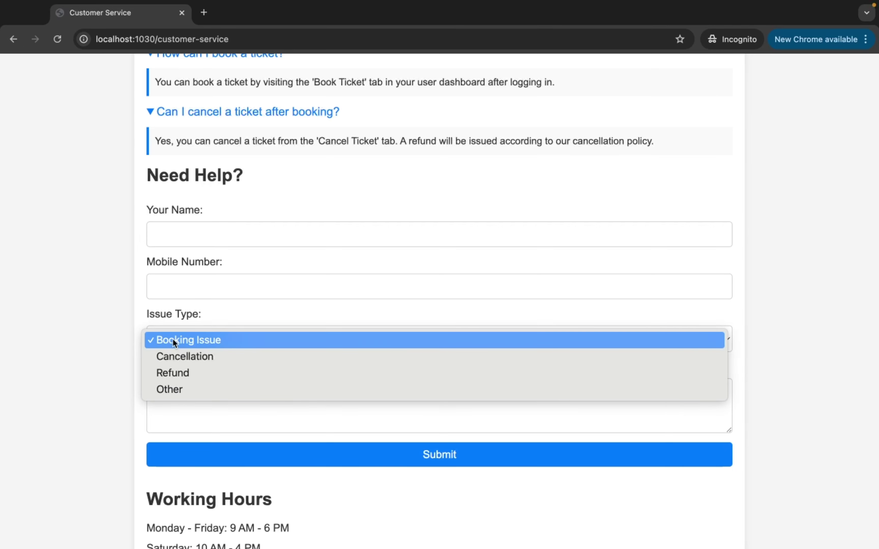
pyautogui.click(185, 234)
pyautogui.click(186, 231)
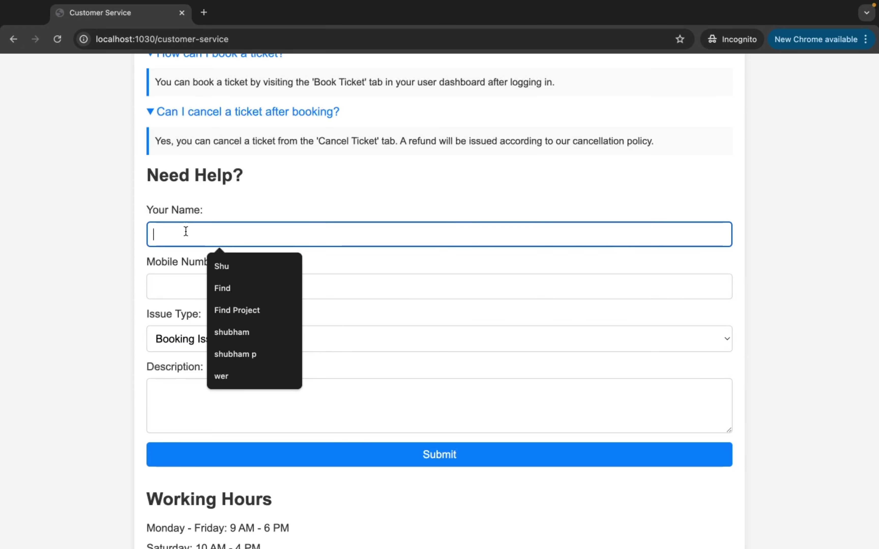
pyautogui.click(172, 280)
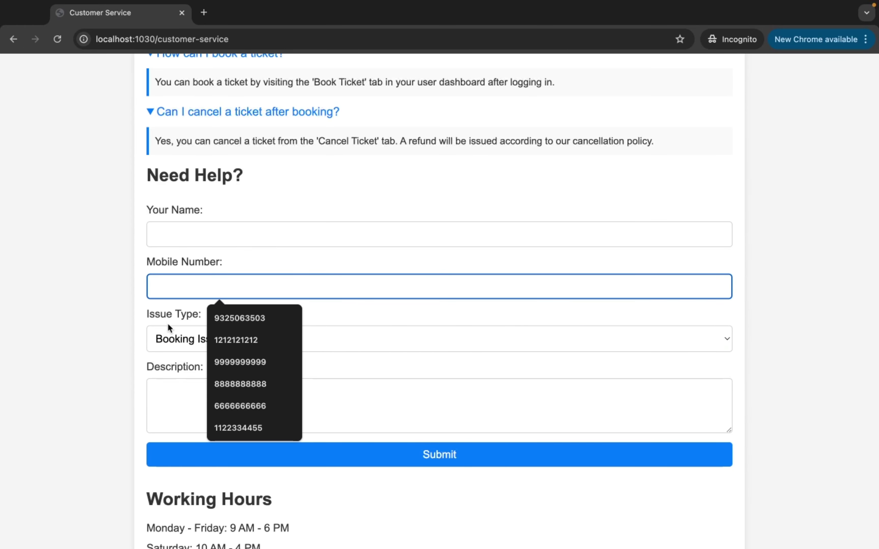
pyautogui.click(167, 336)
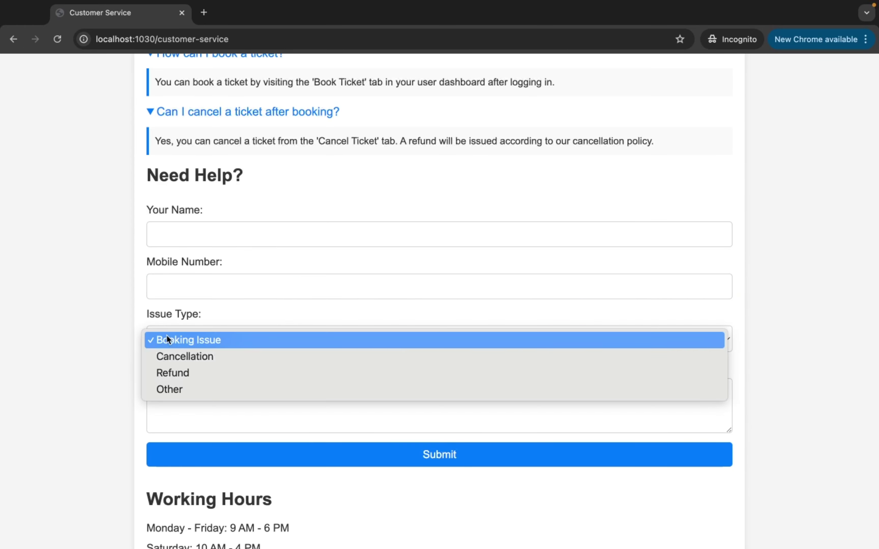
pyautogui.click(171, 359)
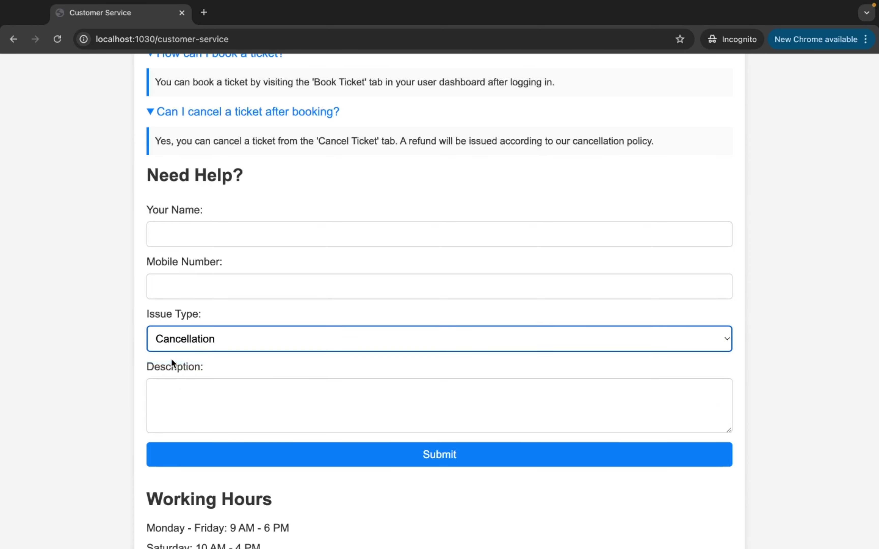
pyautogui.click(171, 391)
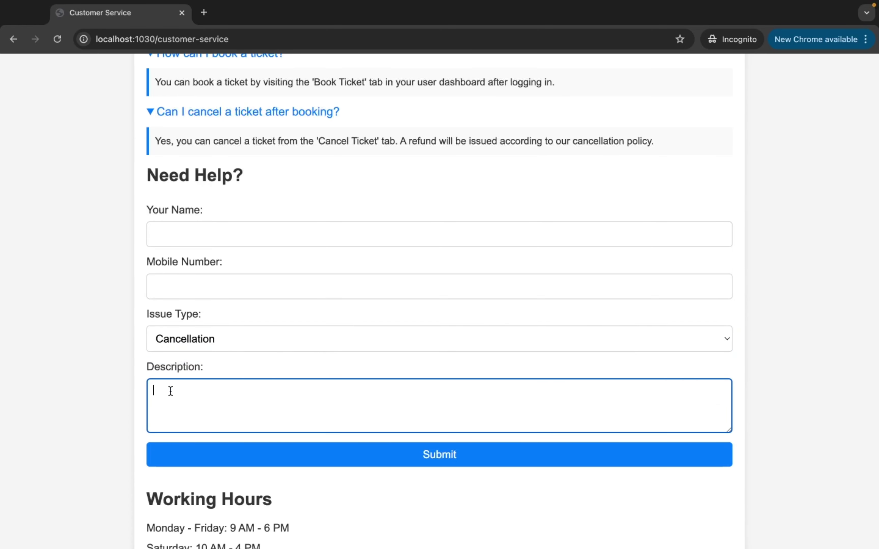
pyautogui.scroll(-3, 171, 391)
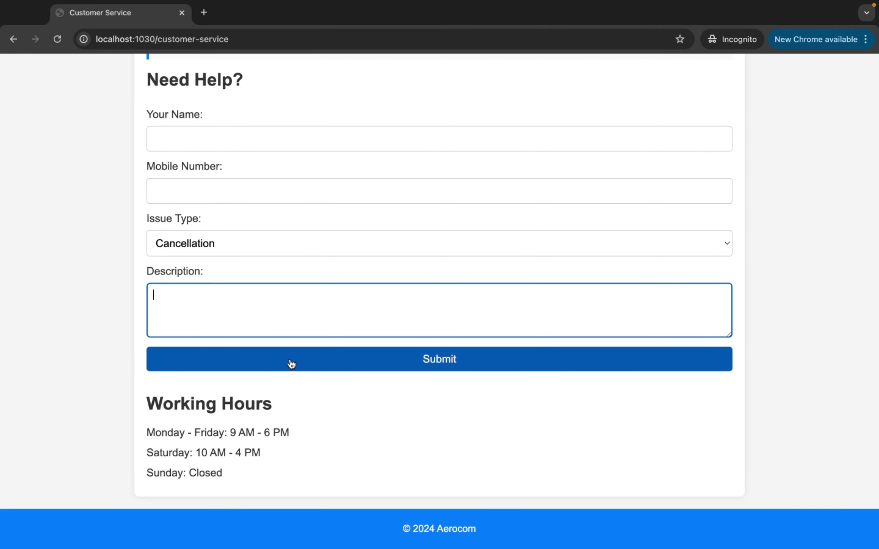
pyautogui.click(291, 364)
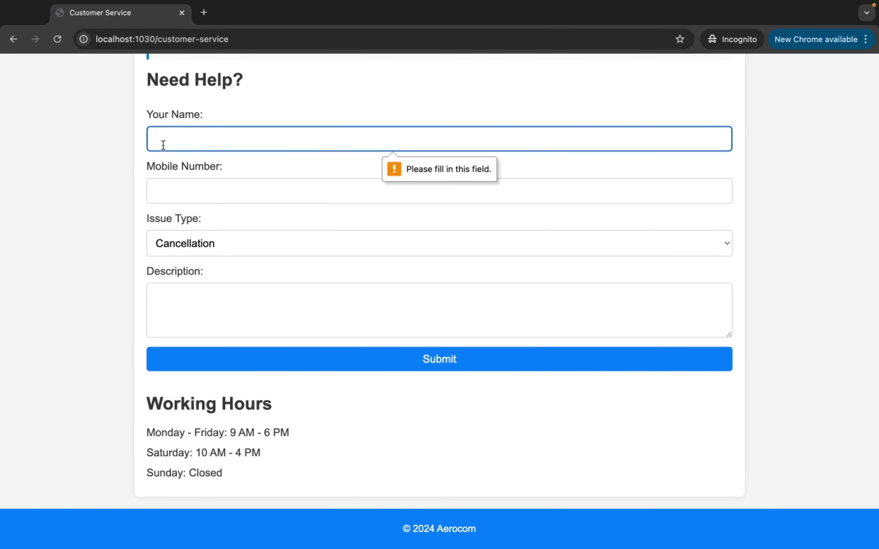
# Enter the requester's name, fill the mobile number from autofill, and choose Refund as issue type
pyautogui.write('Rahiul')
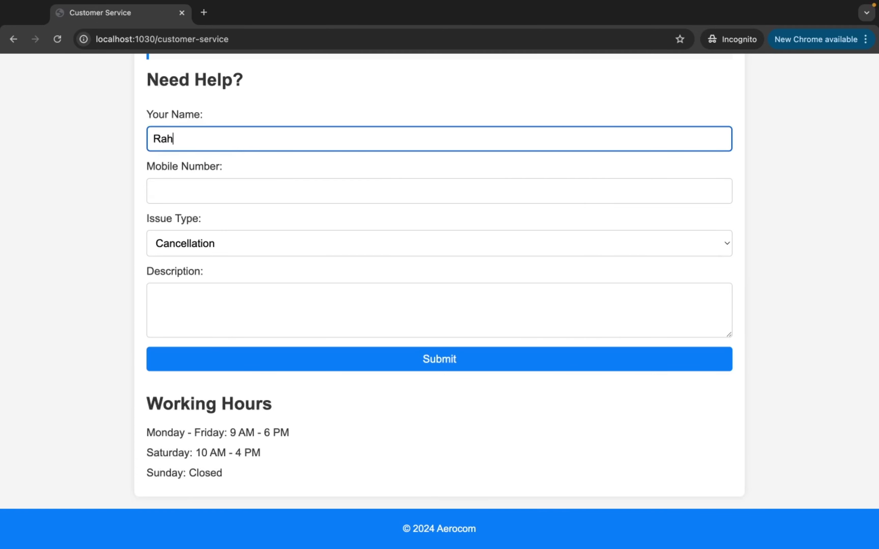
pyautogui.press('BackSpace')
pyautogui.press('BackSpace')
pyautogui.press('BackSpace')
pyautogui.write('ul')
pyautogui.click(182, 189)
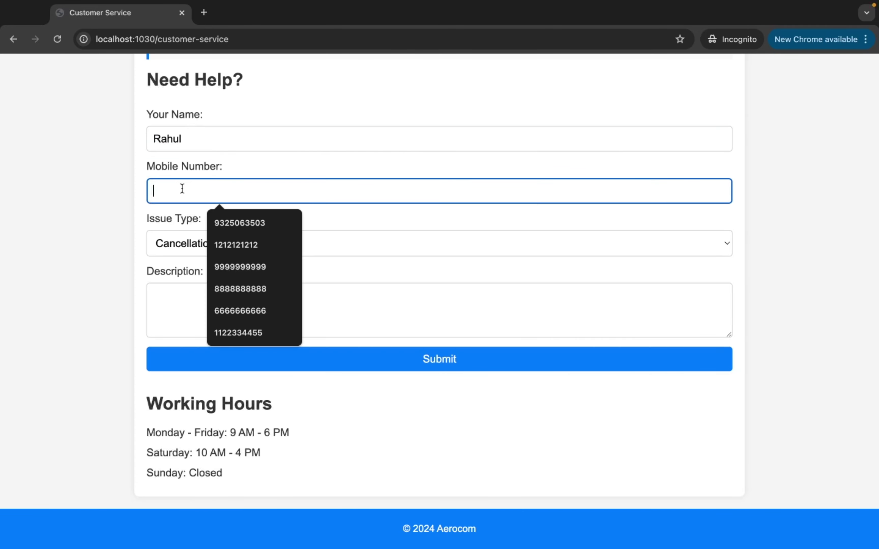
pyautogui.write('1212')
pyautogui.click(241, 229)
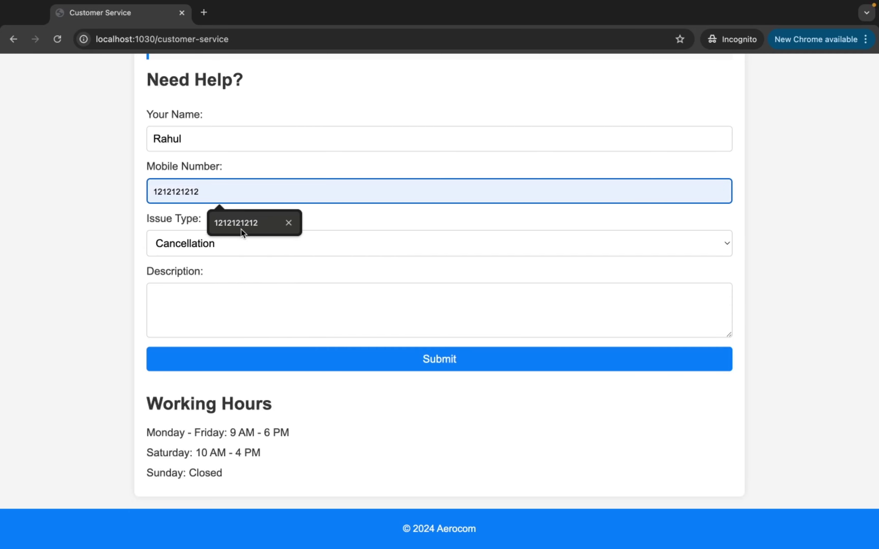
pyautogui.click(220, 245)
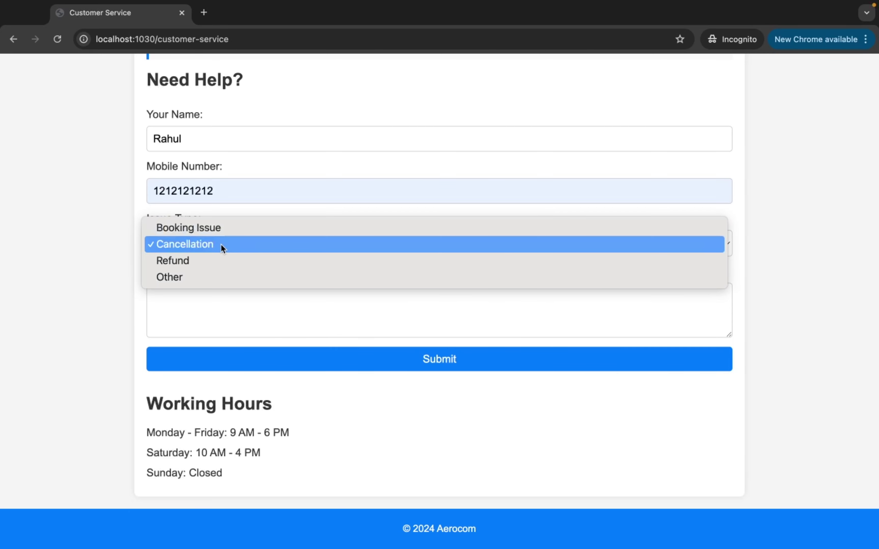
pyautogui.click(206, 261)
# Describe the issue as 'i want my refund', submit the request and dismiss the confirmation
pyautogui.click(194, 299)
pyautogui.write('i ')
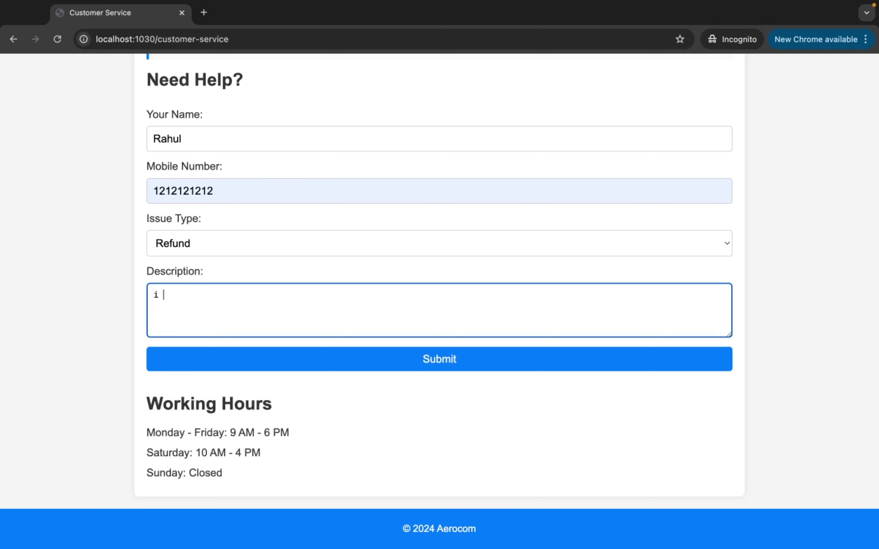
pyautogui.write('want my refund')
pyautogui.click(378, 367)
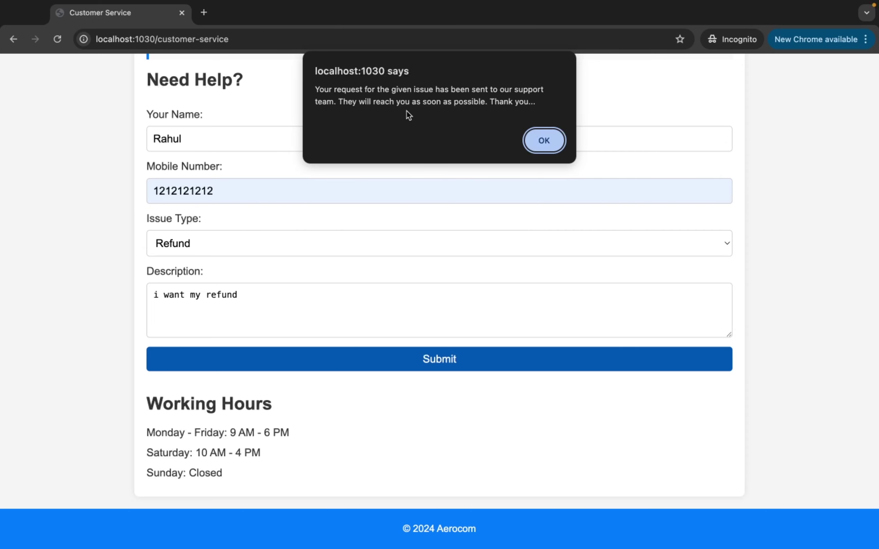
pyautogui.click(538, 142)
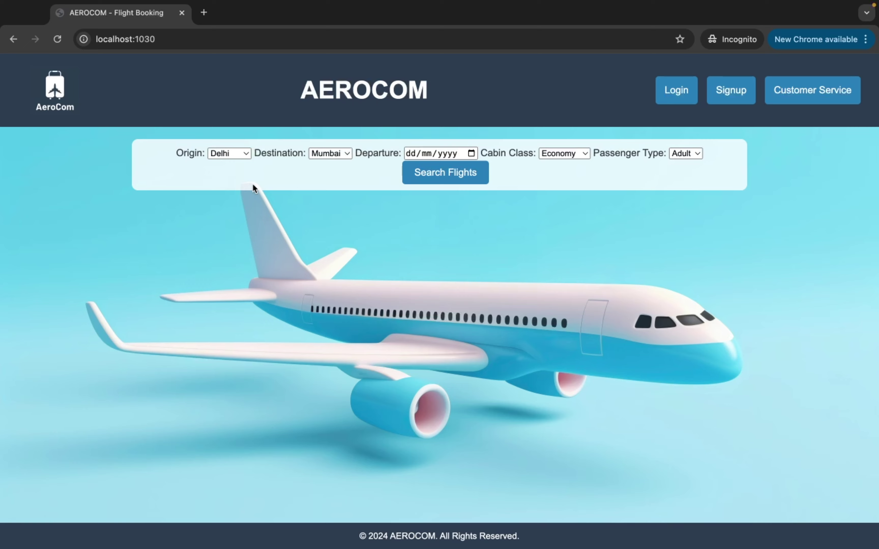
# Set the Delhi–Mumbai departure date to 01/01/2024, then switch to the ARO Google Doc
pyautogui.click(472, 153)
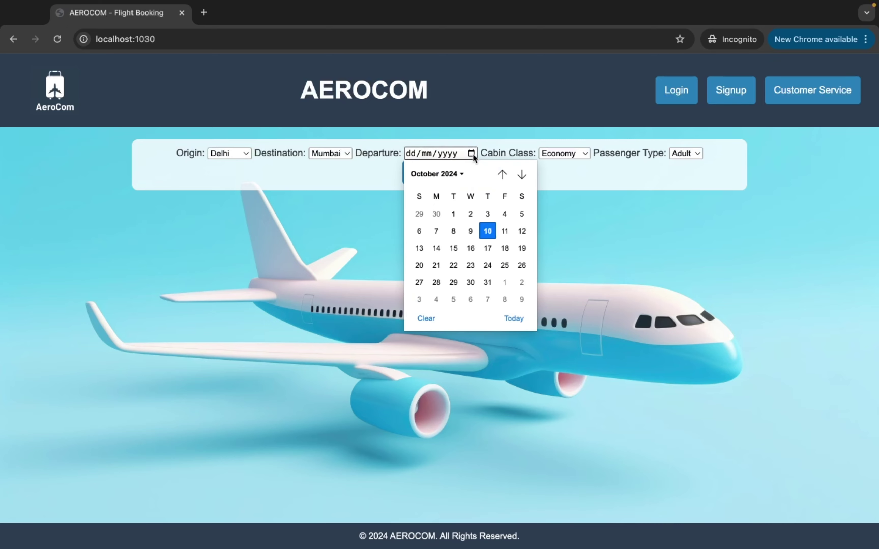
pyautogui.click(435, 174)
pyautogui.click(425, 214)
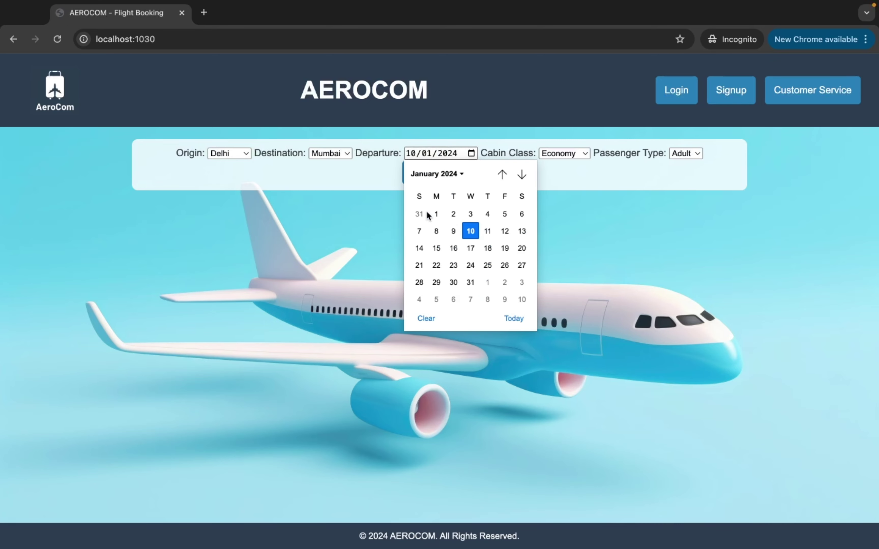
pyautogui.click(436, 214)
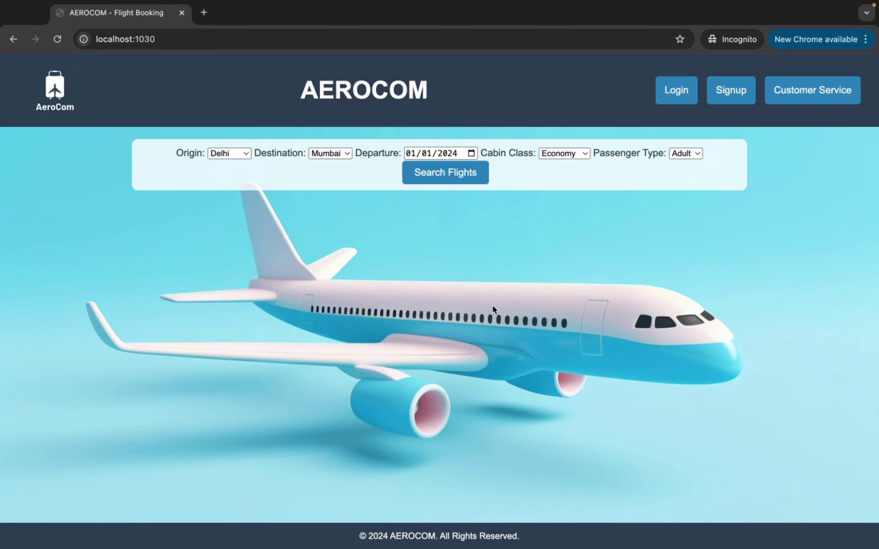
pyautogui.hotkey('ctrl', 'Left')
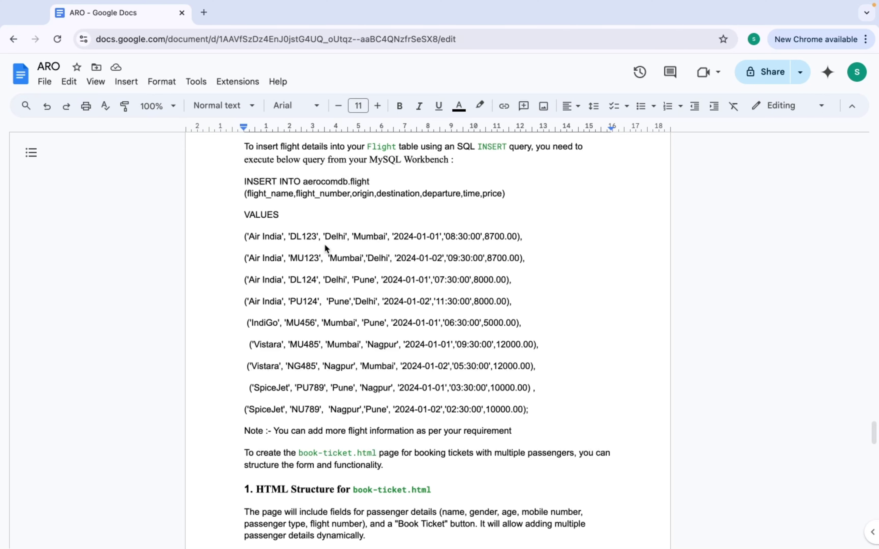
# Point out the Air India DL123 INSERT row dated 2024-01-01 at 08:30:00 in the ARO doc
pyautogui.scroll(2, 280, 202)
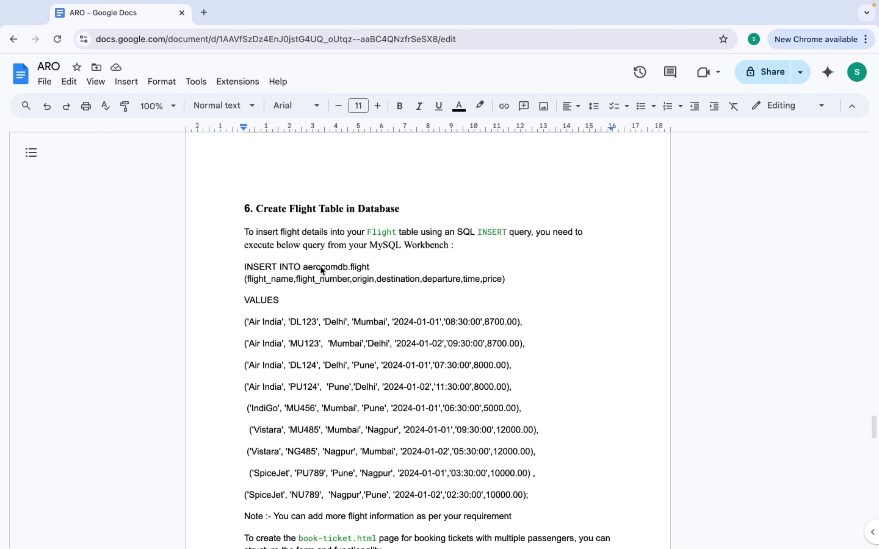
pyautogui.scroll(-2, 309, 327)
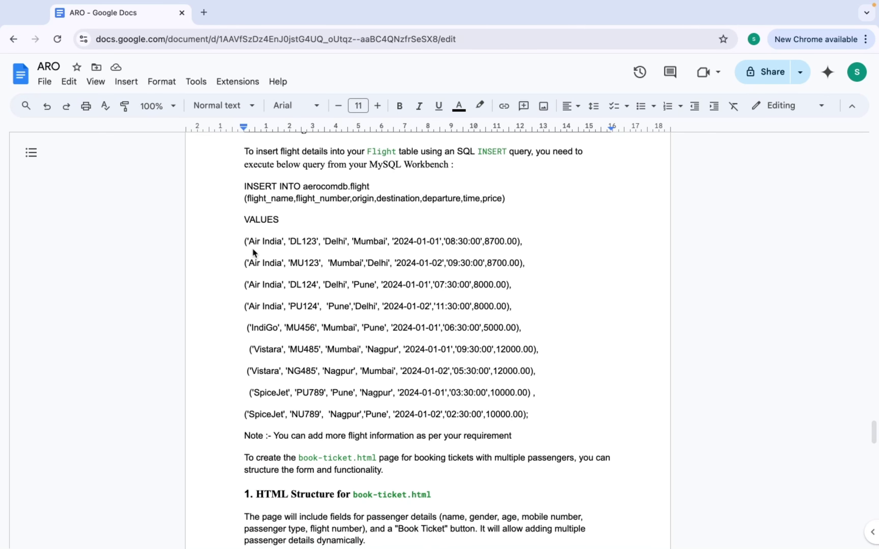
pyautogui.click(262, 243)
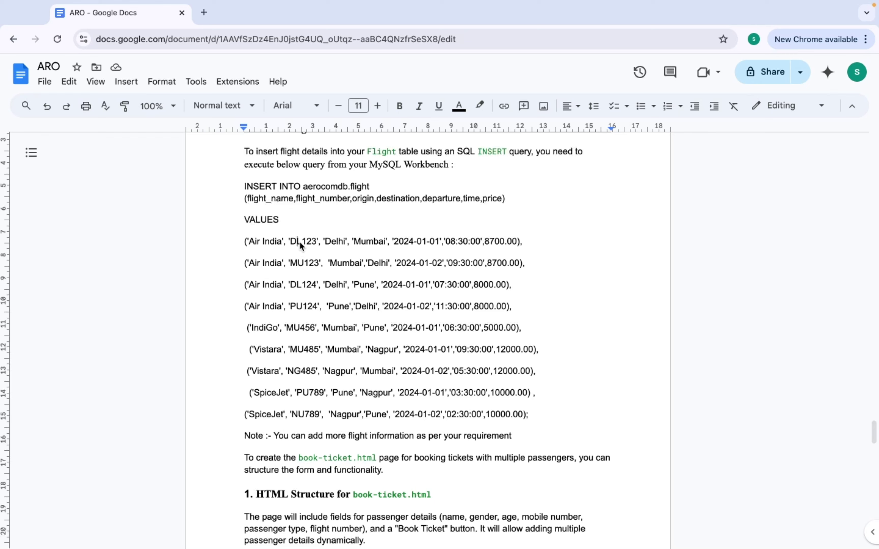
pyautogui.click(299, 241)
pyautogui.click(414, 242)
pyautogui.click(462, 241)
pyautogui.click(416, 242)
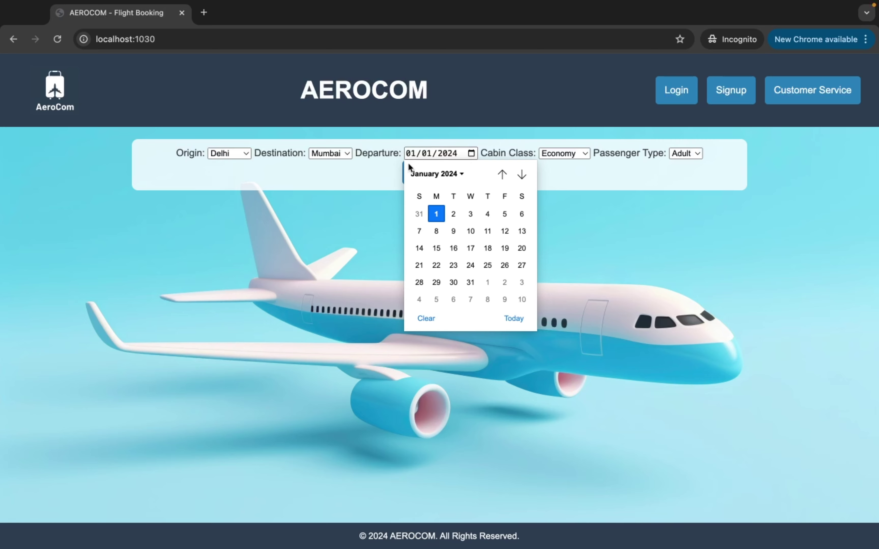
# Search Delhi–Mumbai Economy flights for 01/01/2024, listing Air India DL123 at 8700.0
pyautogui.click(354, 210)
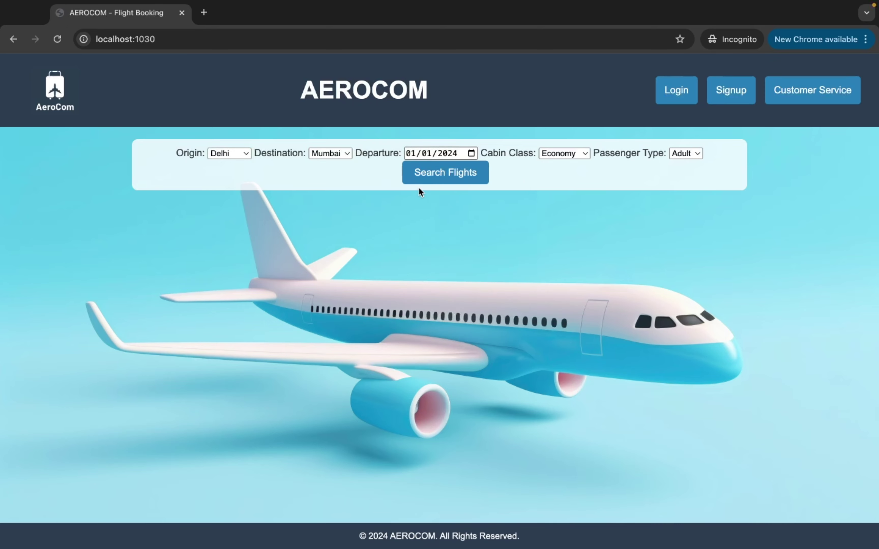
pyautogui.click(431, 179)
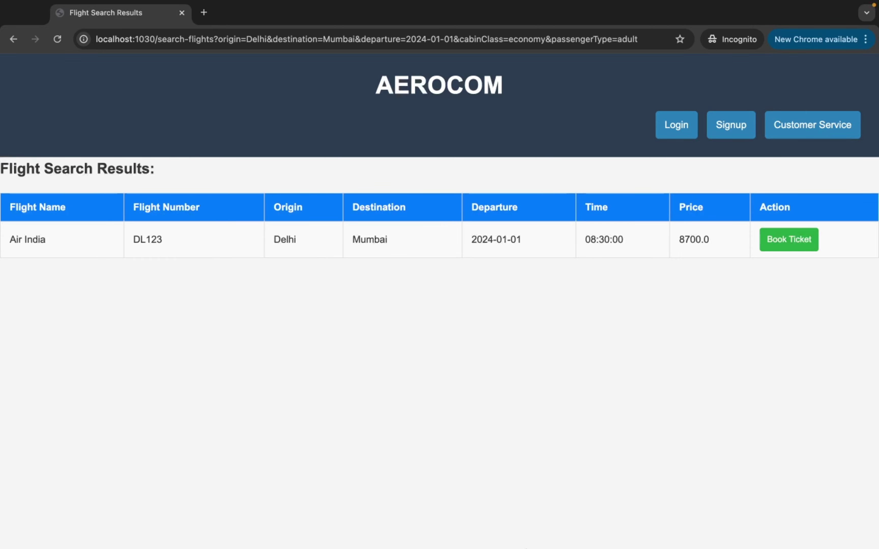
pyautogui.moveTo(552, 541)
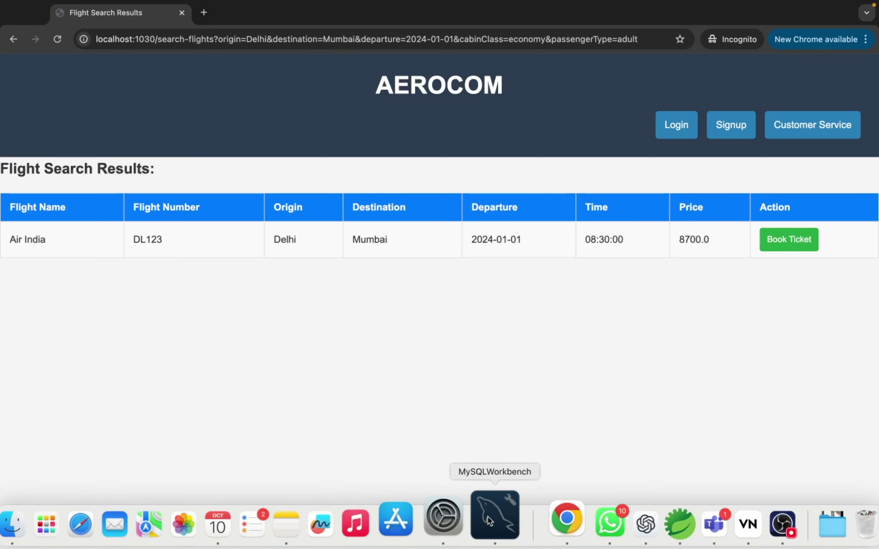
pyautogui.click(506, 516)
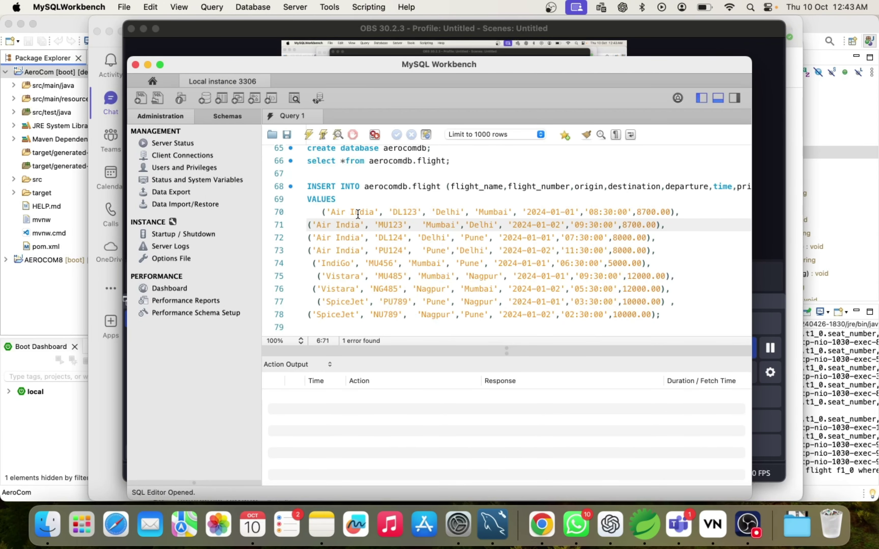
pyautogui.click(444, 211)
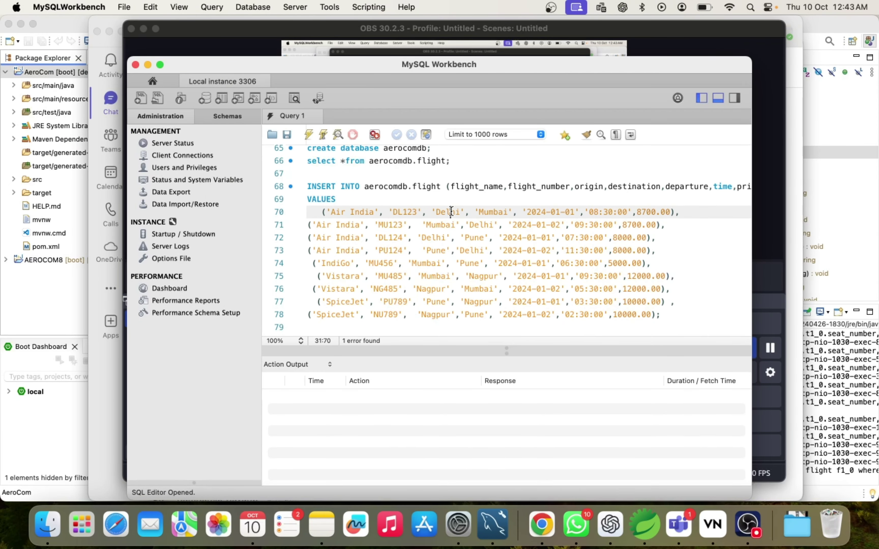
pyautogui.click(487, 211)
pyautogui.click(541, 211)
pyautogui.hotkey('ctrl', 'Right')
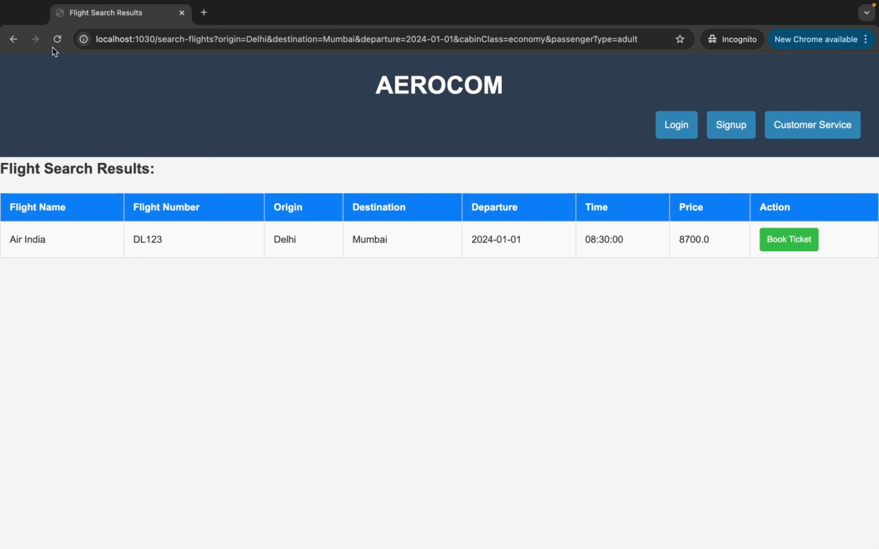
# Search Delhi–Mumbai flights for 10/01/2024, find none, and switch to the ARO Google Doc
pyautogui.click(13, 39)
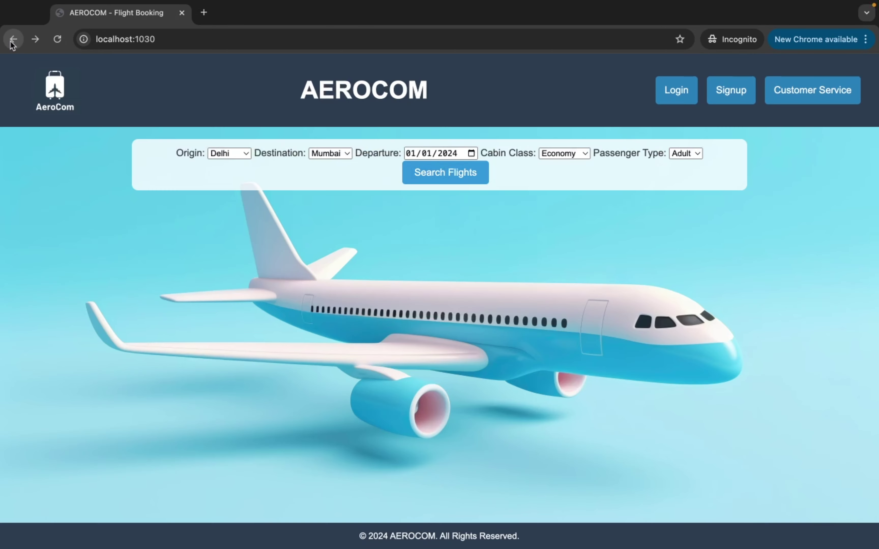
pyautogui.click(472, 154)
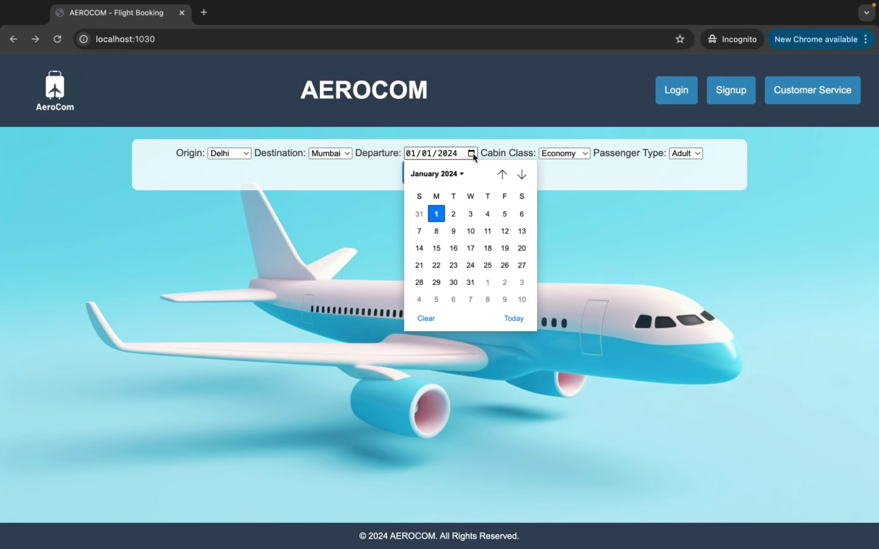
pyautogui.click(470, 230)
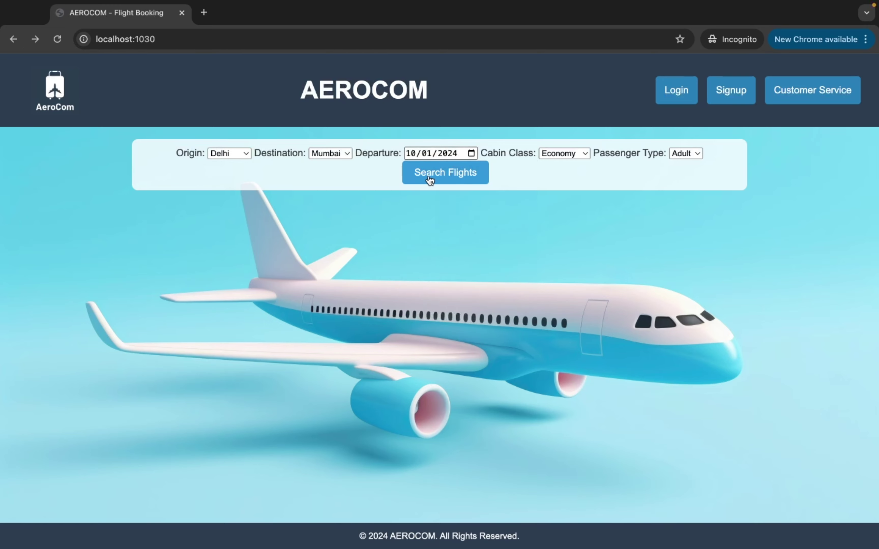
pyautogui.click(445, 173)
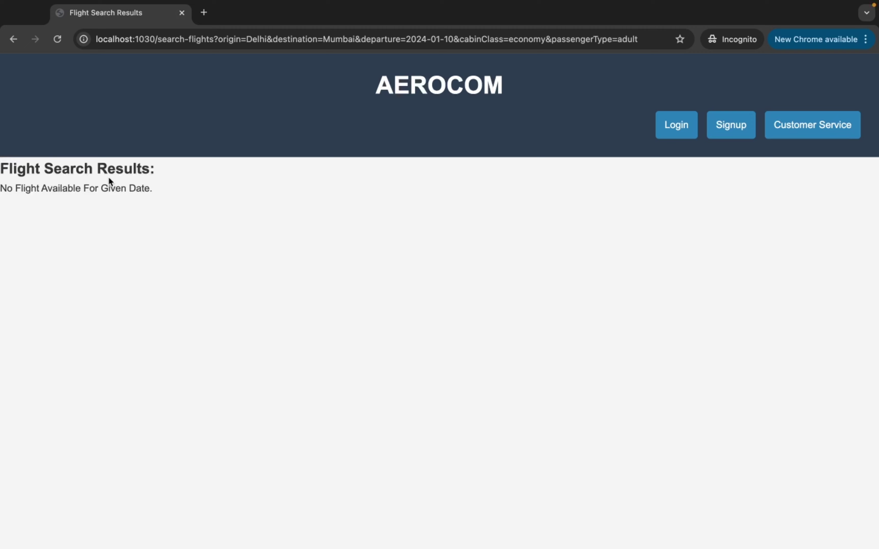
pyautogui.press('super+grave')
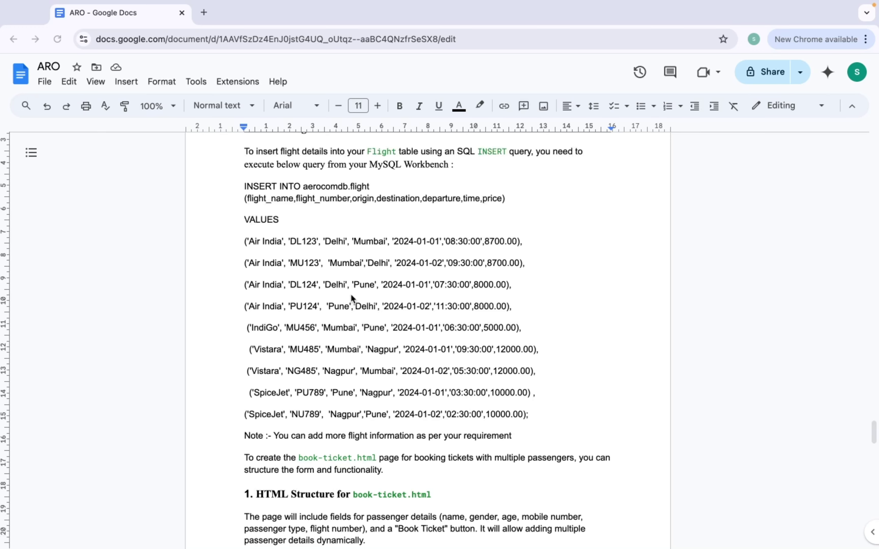